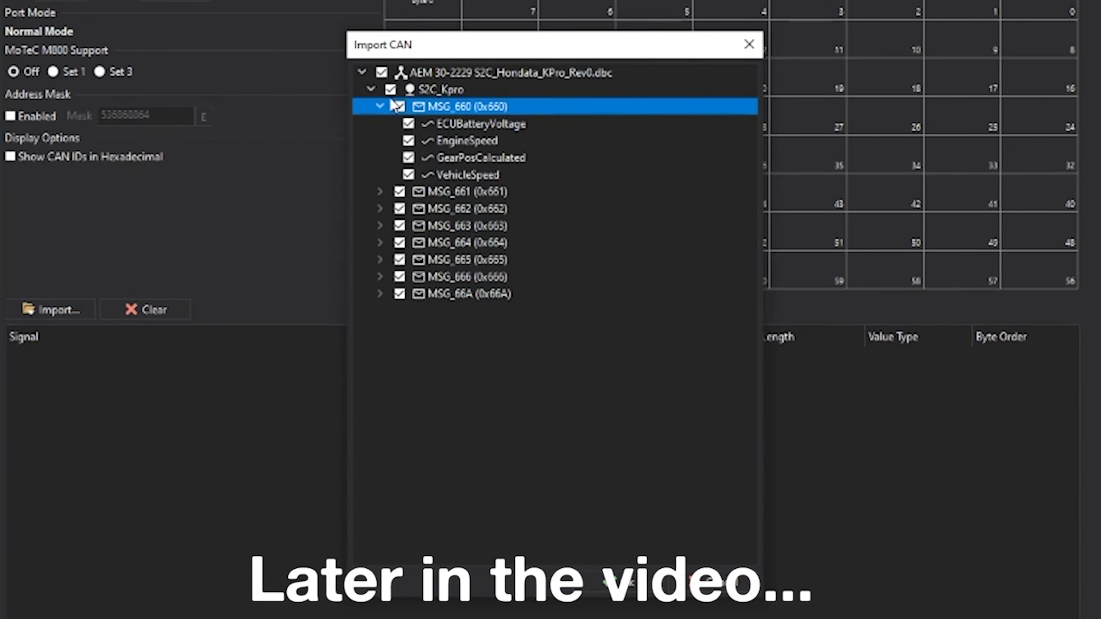
Clear all signals and import only VehicleSpeed from MSG_660 of S2C_Hondata_KPro.
click(381, 73)
click(409, 174)
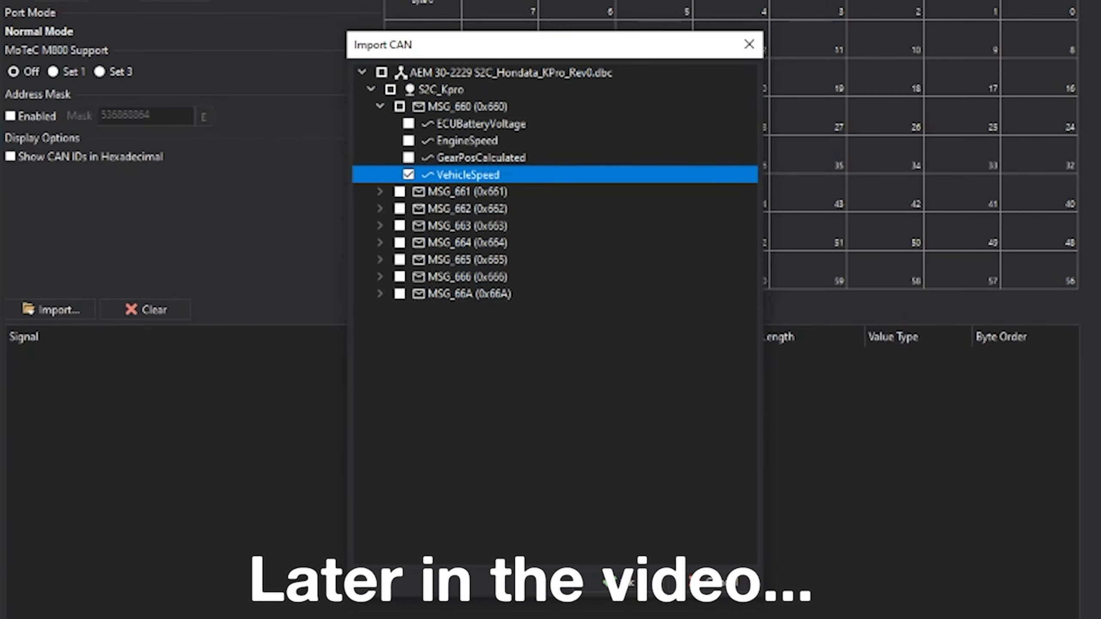
click(620, 583)
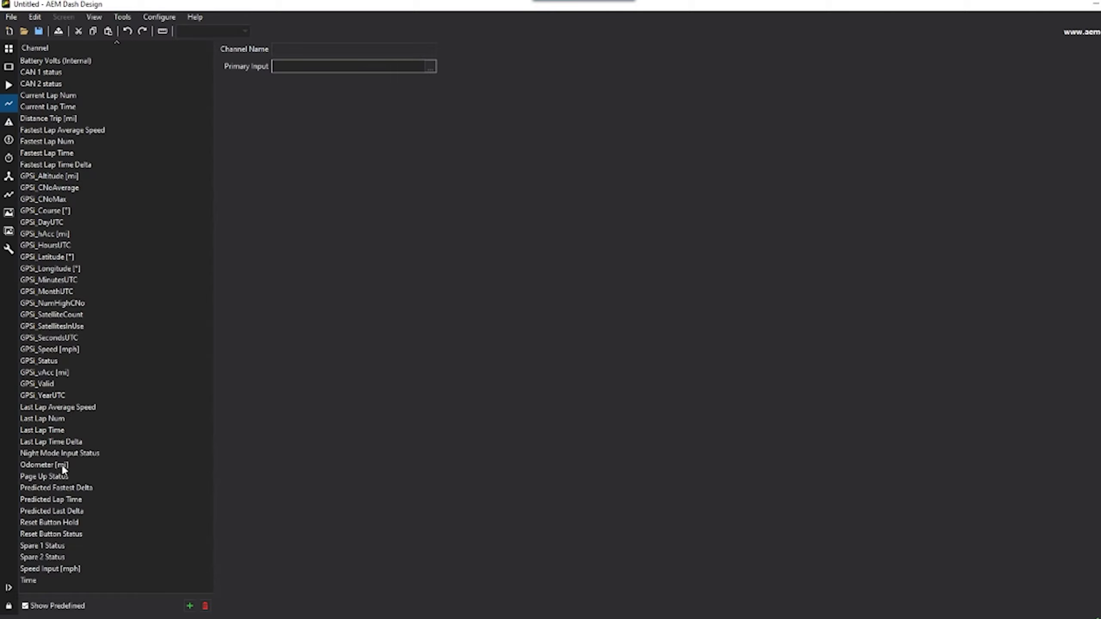
Switch the Odometer channel's display units to Kilometre, then back to Mile.
click(62, 465)
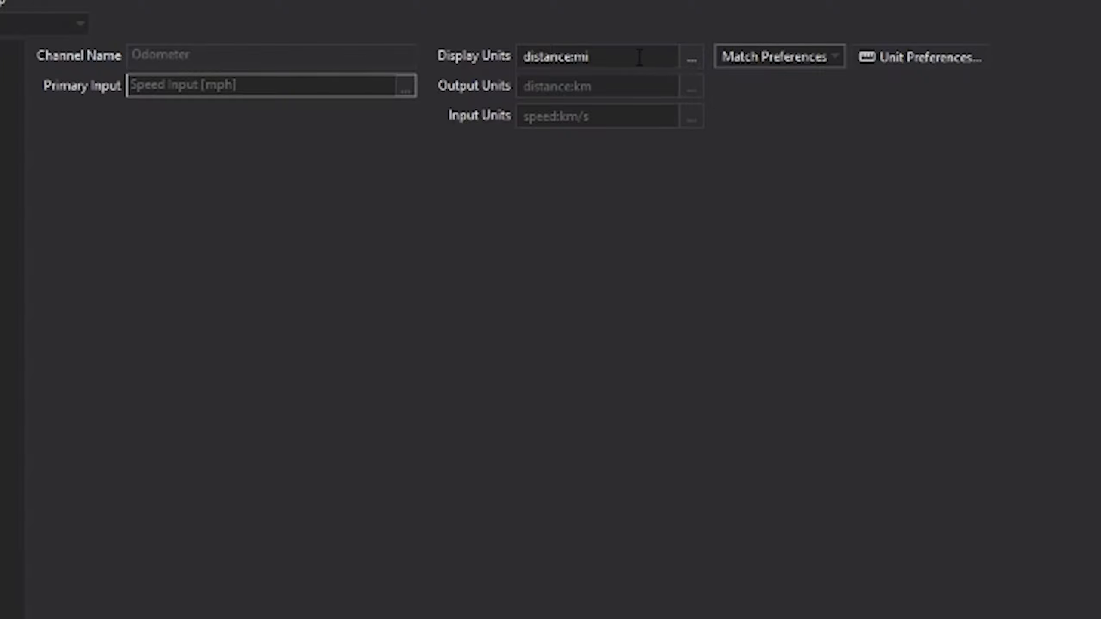
click(694, 57)
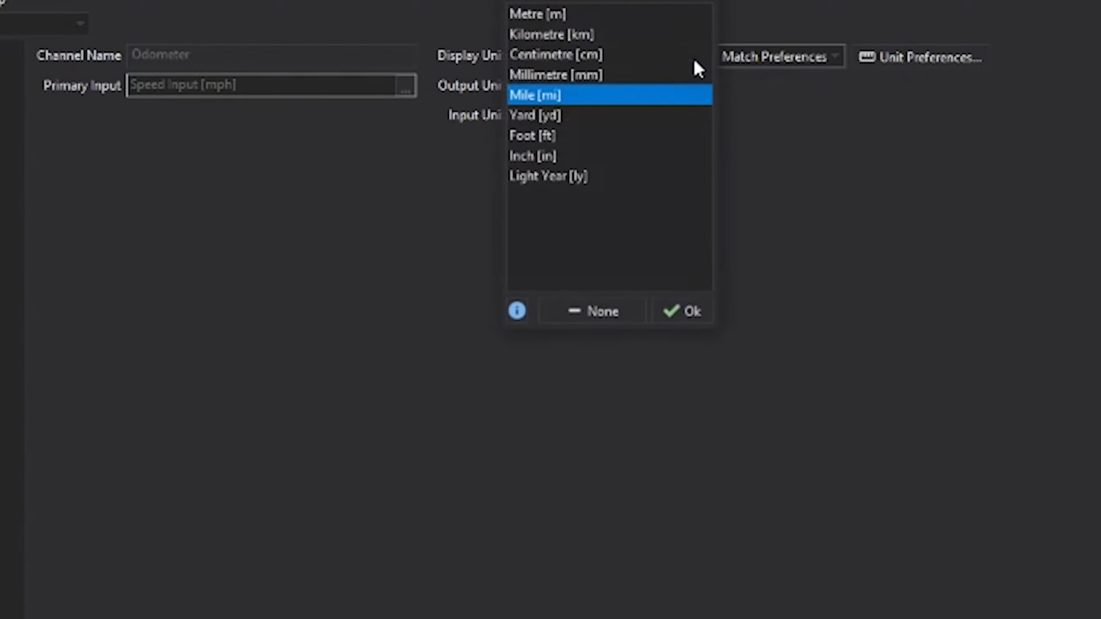
click(600, 35)
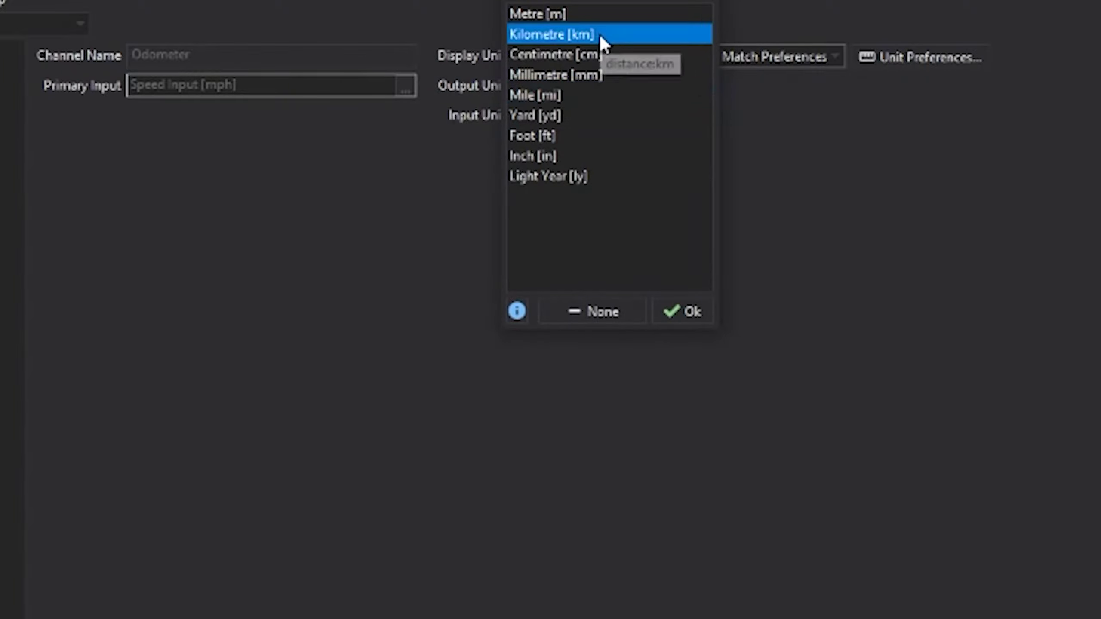
click(682, 312)
click(694, 57)
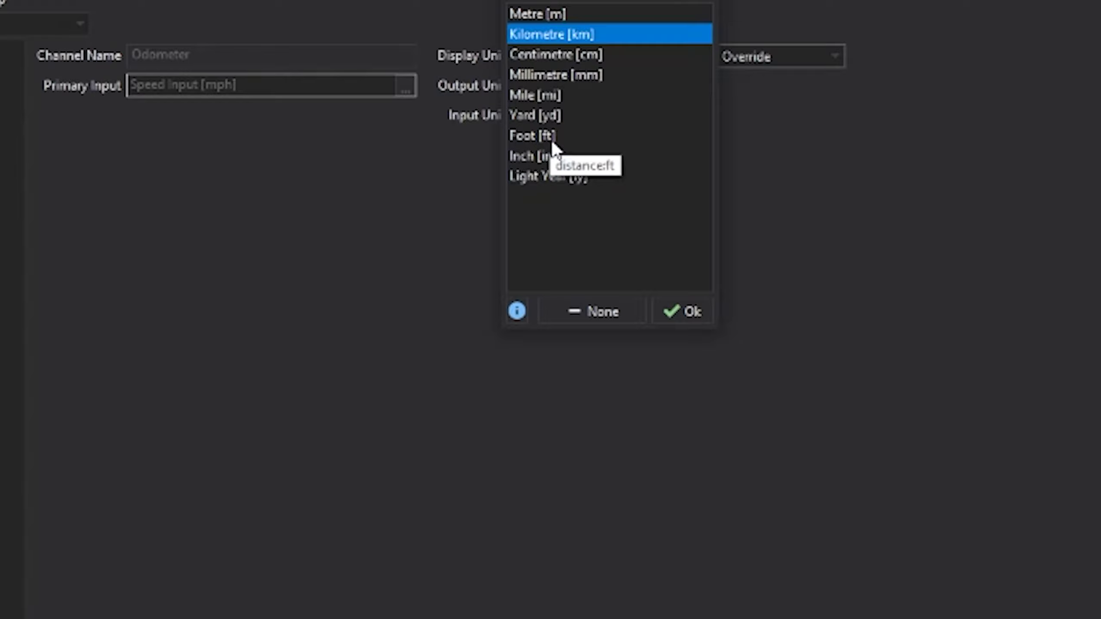
click(541, 97)
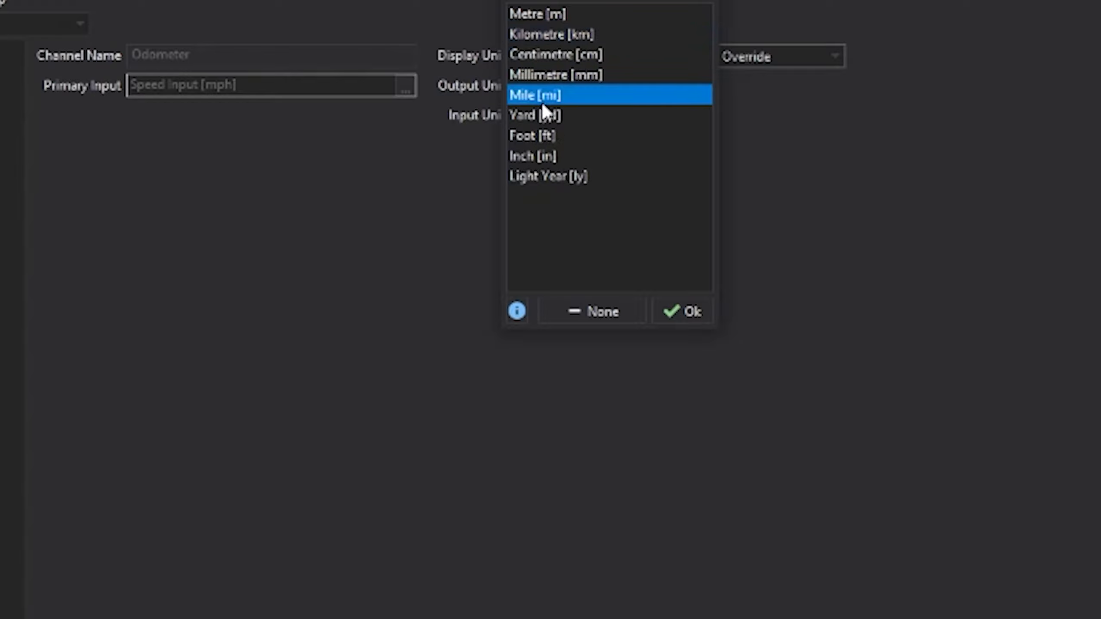
click(677, 314)
Open Screen 1 for editing from the screens overview.
click(18, 58)
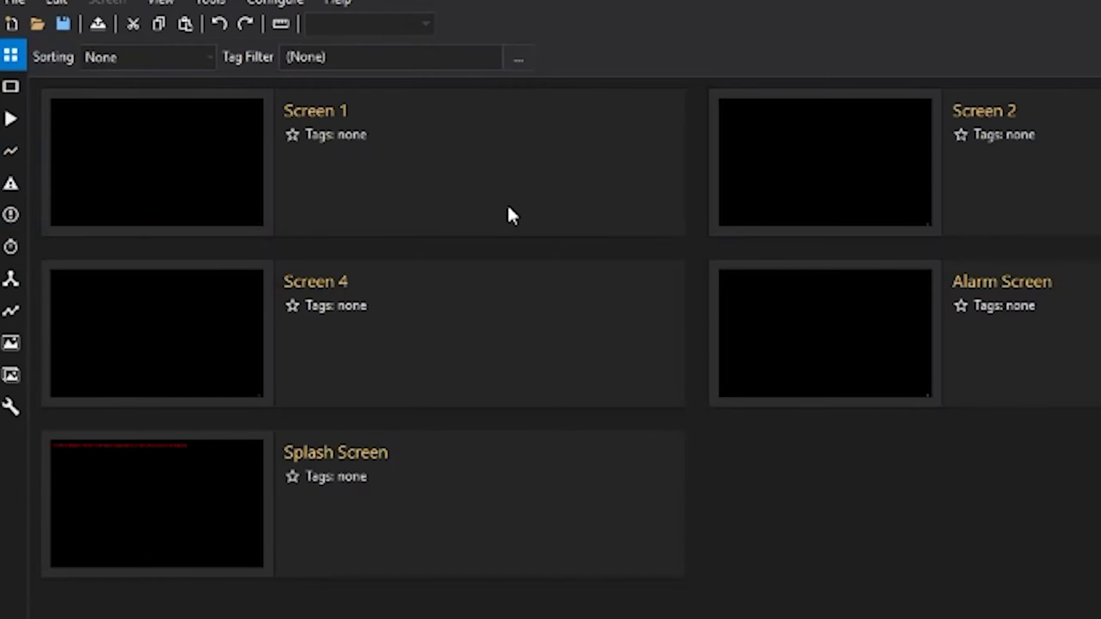
click(499, 185)
double_click(499, 185)
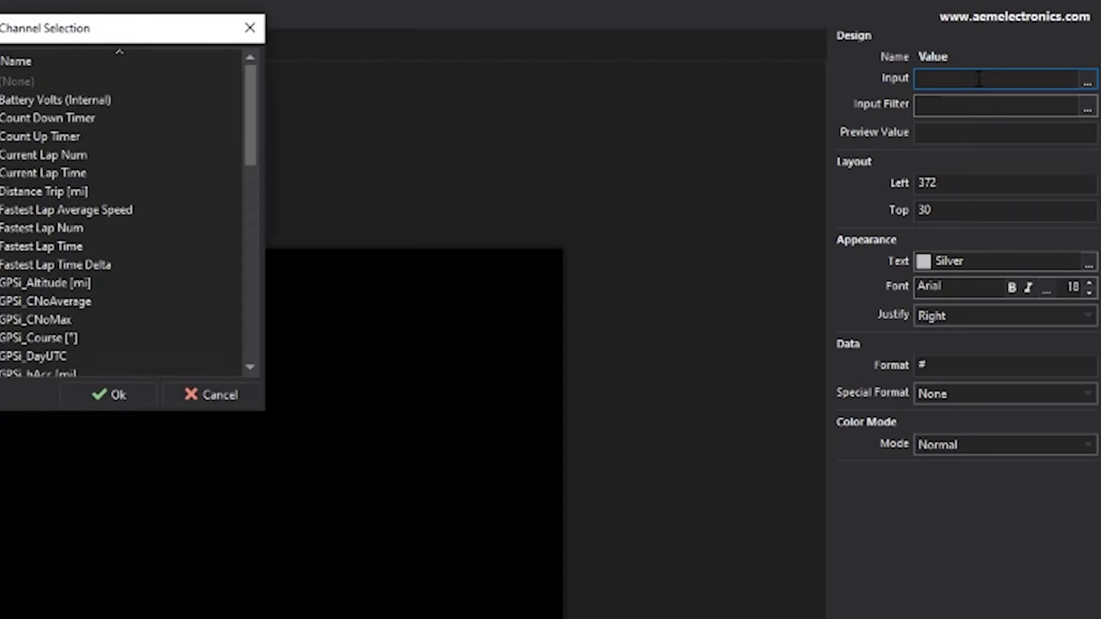
scroll(400, 301, down, 4)
scroll(525, 297, down, 5)
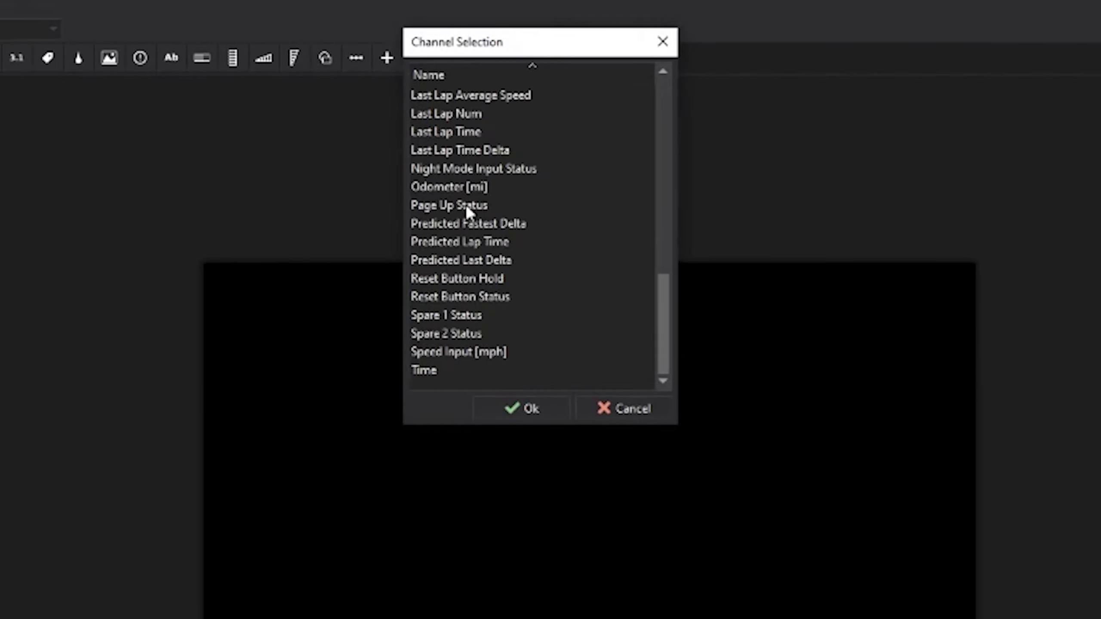
Add a Value readout on Odometer [mi], formatted #######, at Left 413, Top 25.
click(464, 187)
click(543, 407)
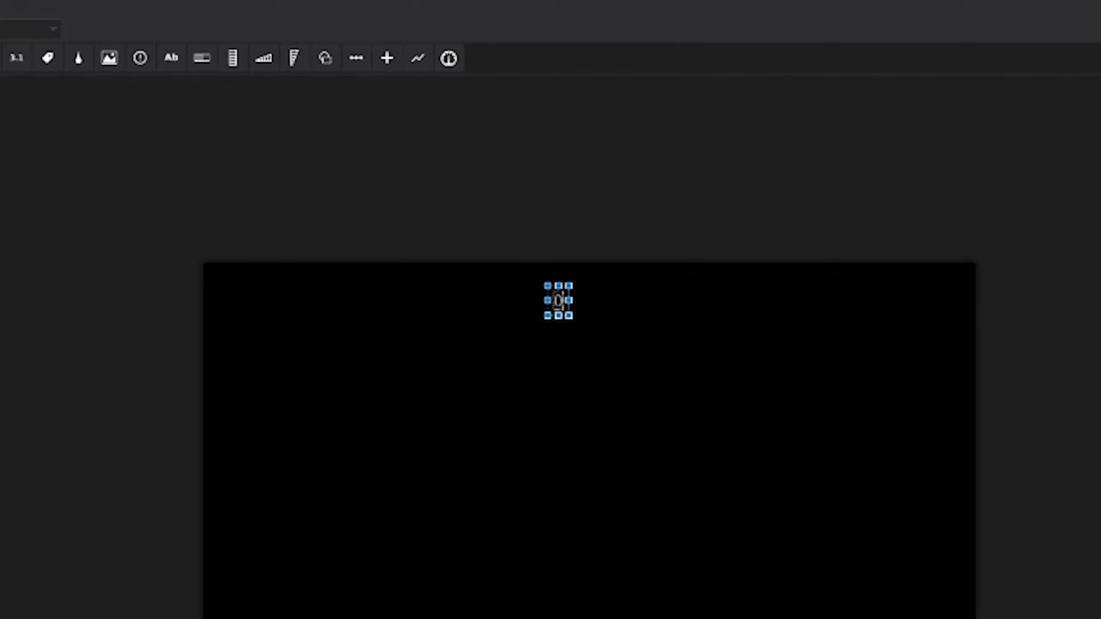
click(913, 384)
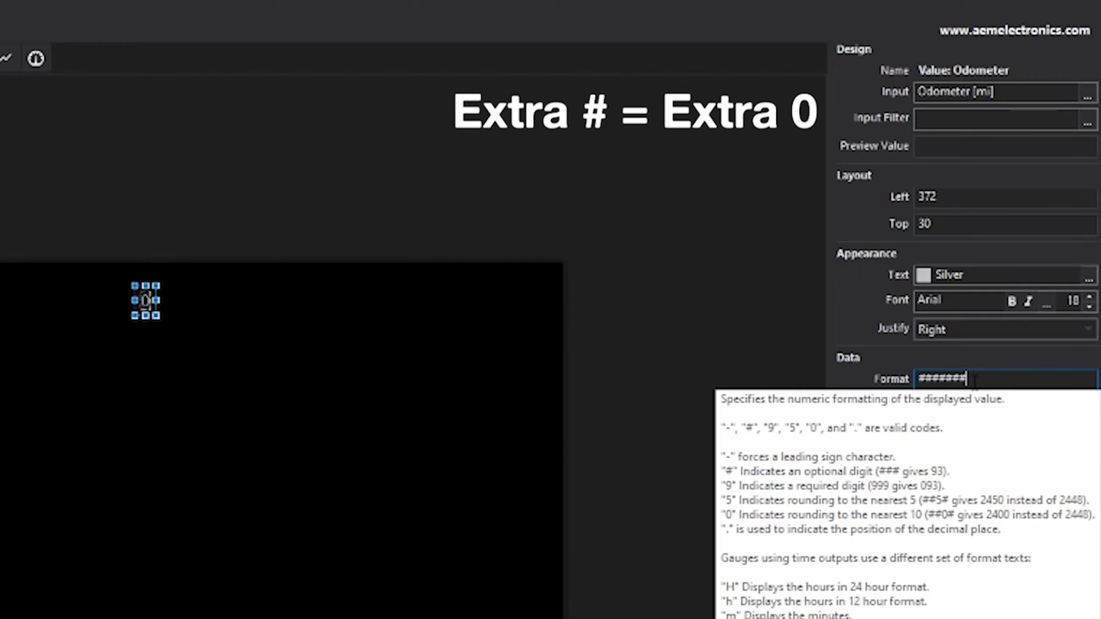
key(Return)
drag(148, 301, 188, 296)
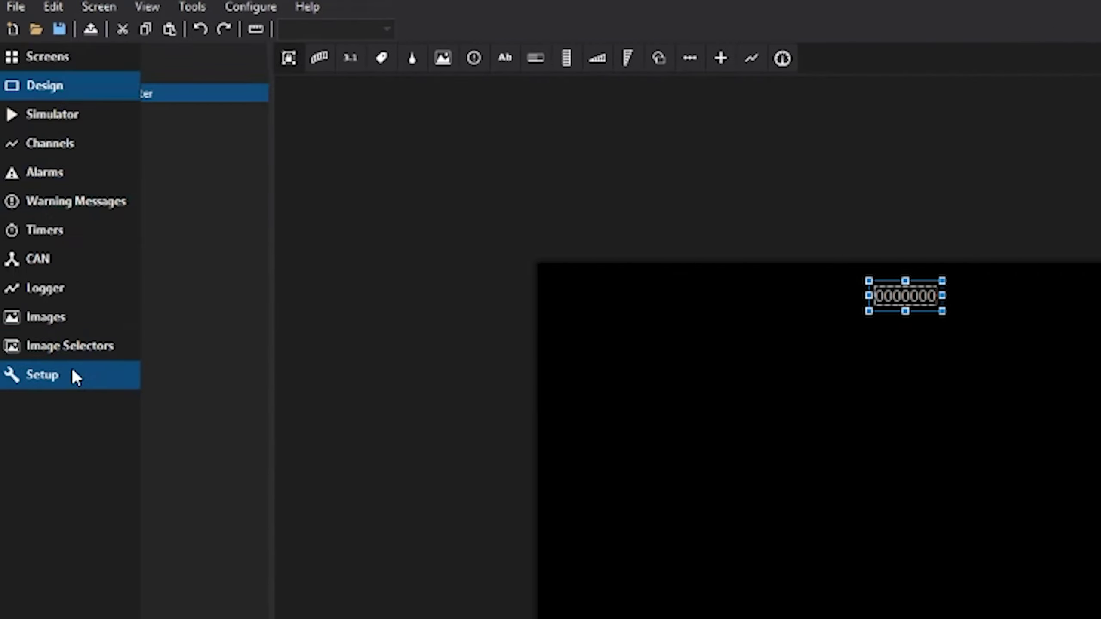
Confirm on the Speed / Odometer setup page that the odometer uses Speed Input [mph].
click(73, 377)
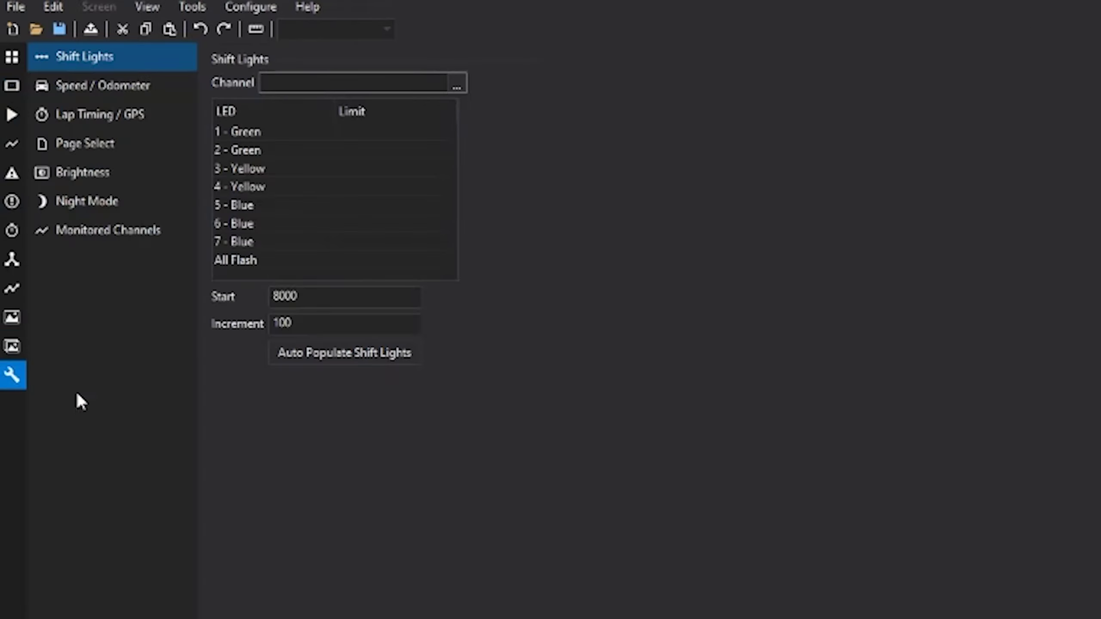
click(94, 82)
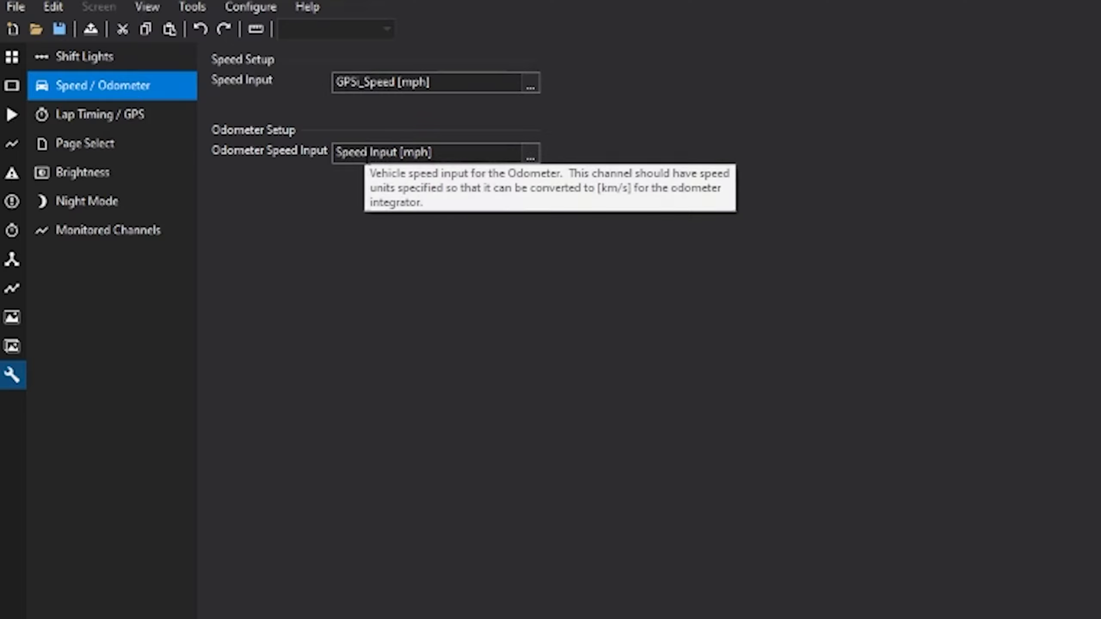
mouse_move(12, 86)
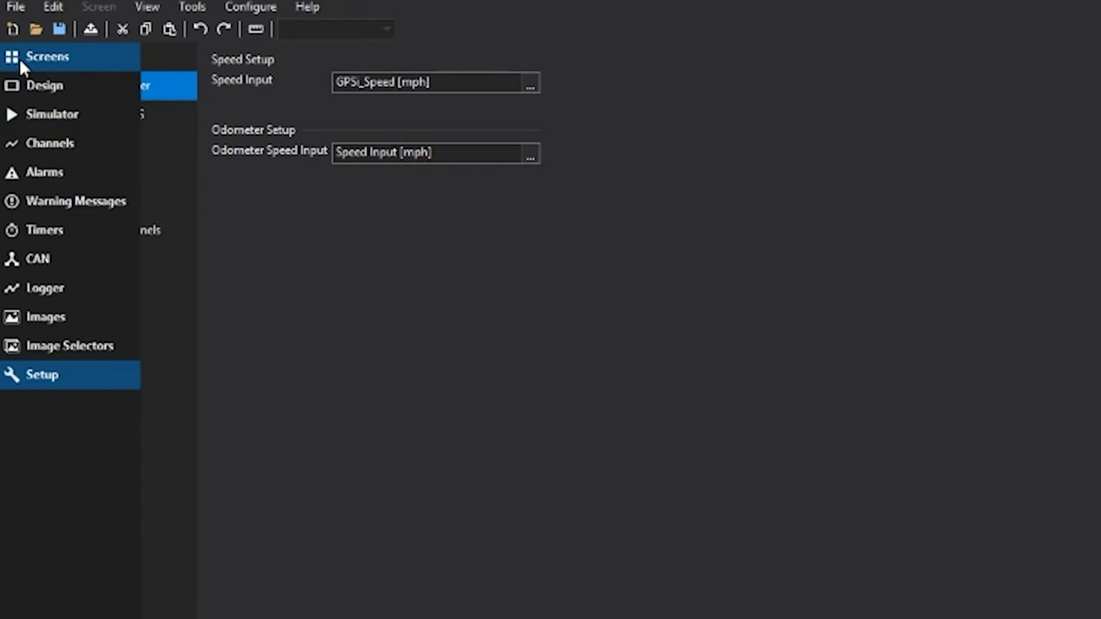
On the CAN receive page, load the S2C_Hondata_KPro_Rev0 database for import.
click(35, 140)
click(19, 260)
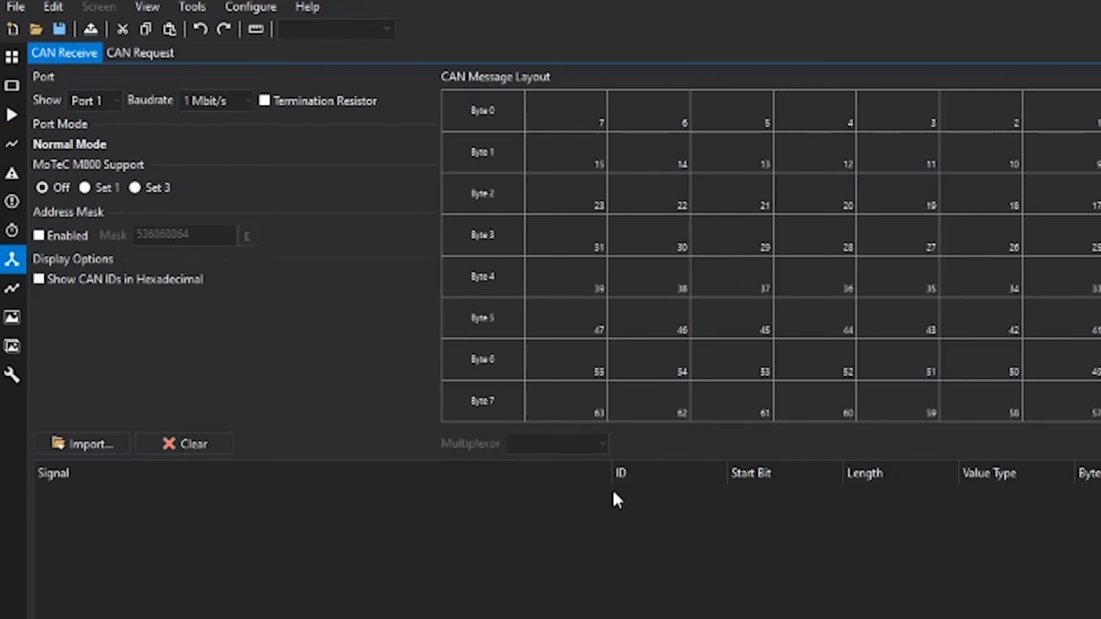
click(105, 284)
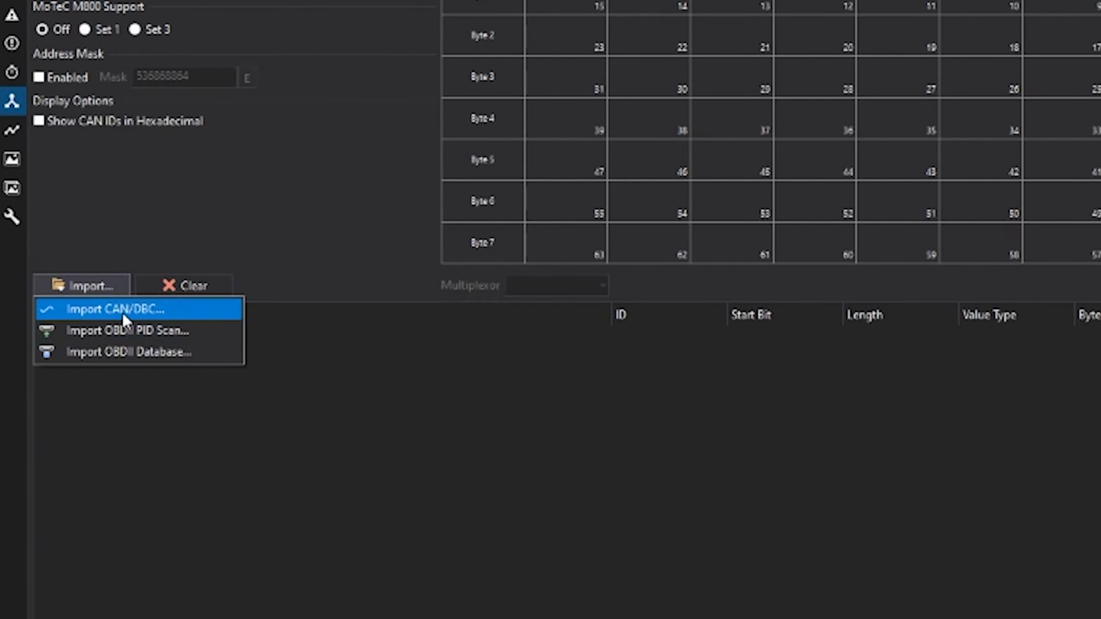
click(122, 312)
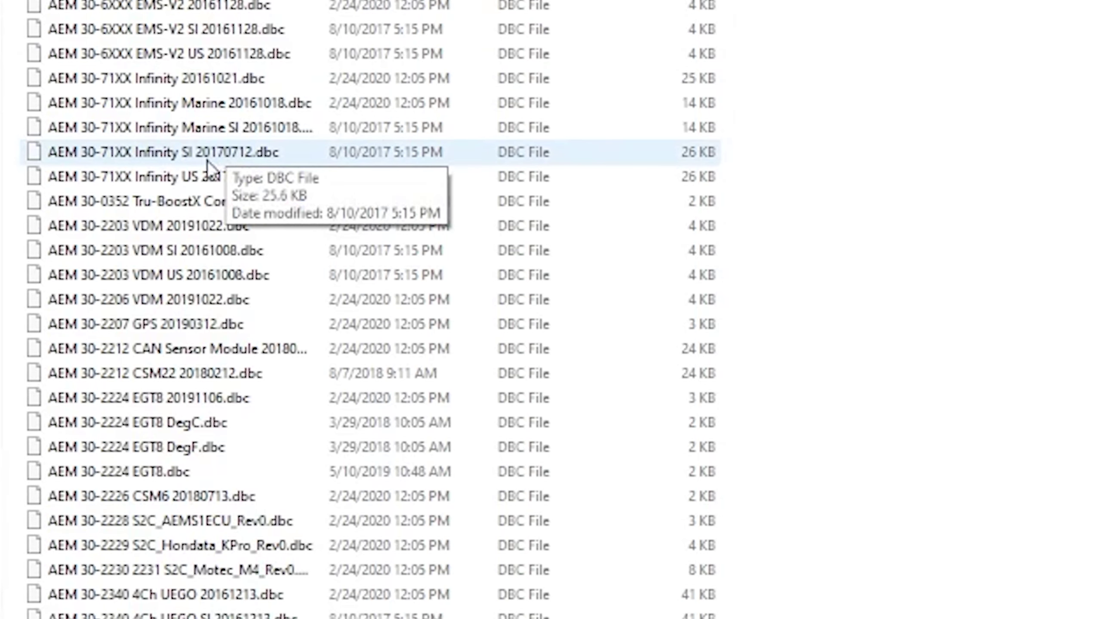
scroll(189, 430, down, 1)
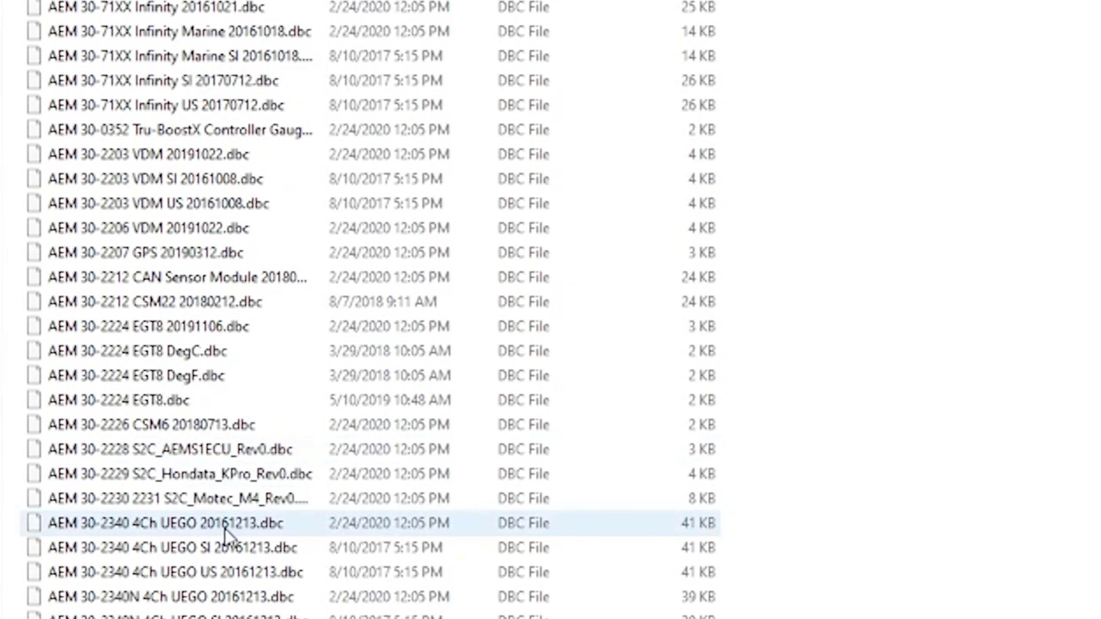
click(220, 474)
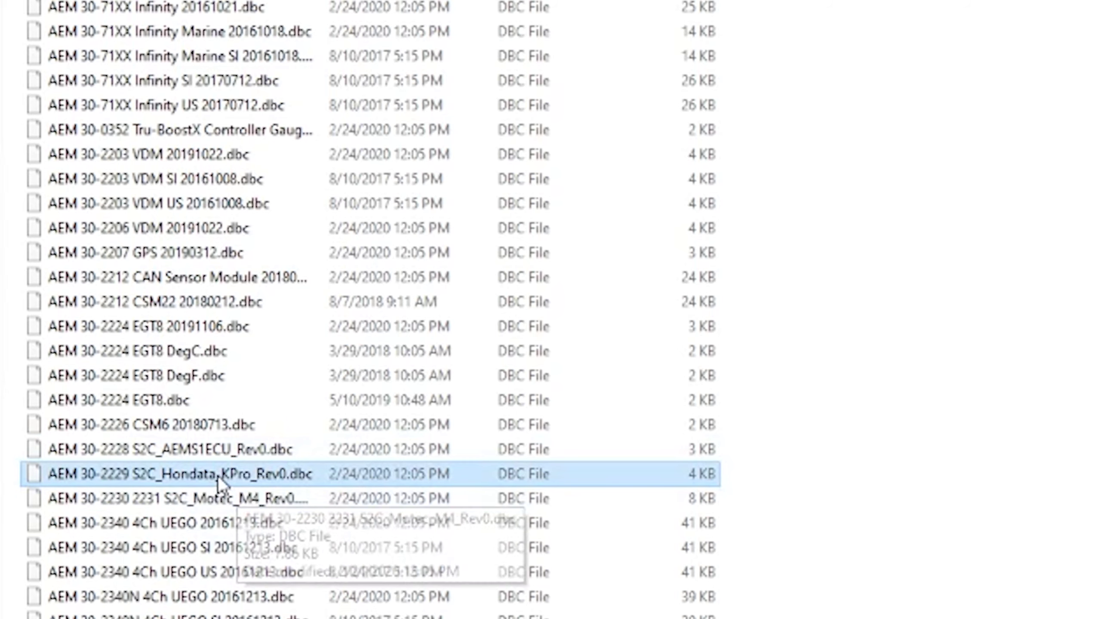
click(218, 472)
key(Escape)
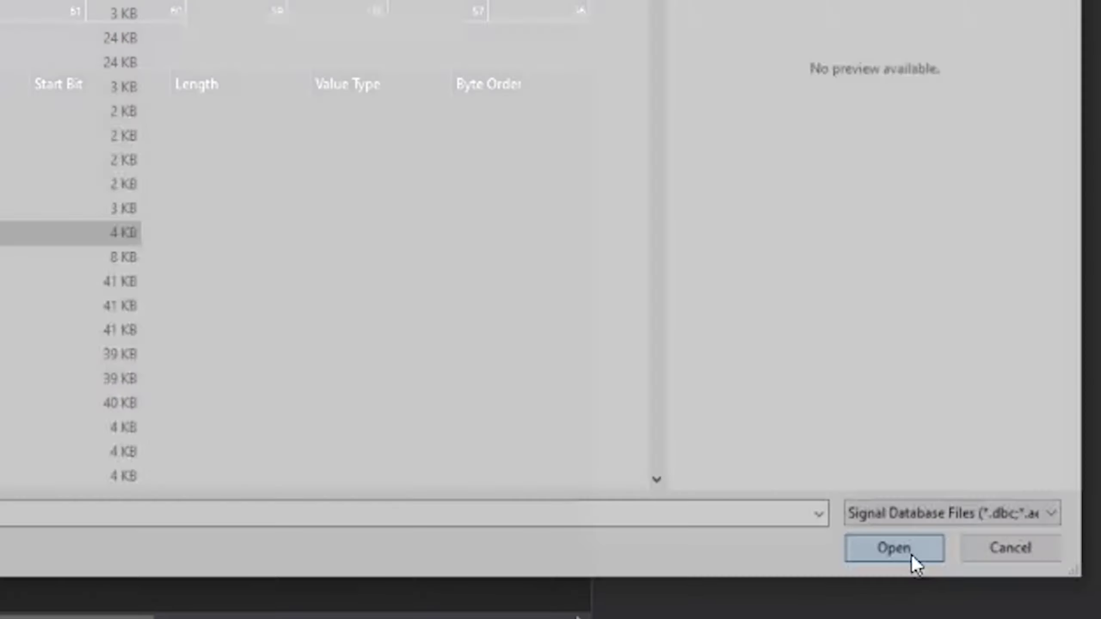
click(913, 555)
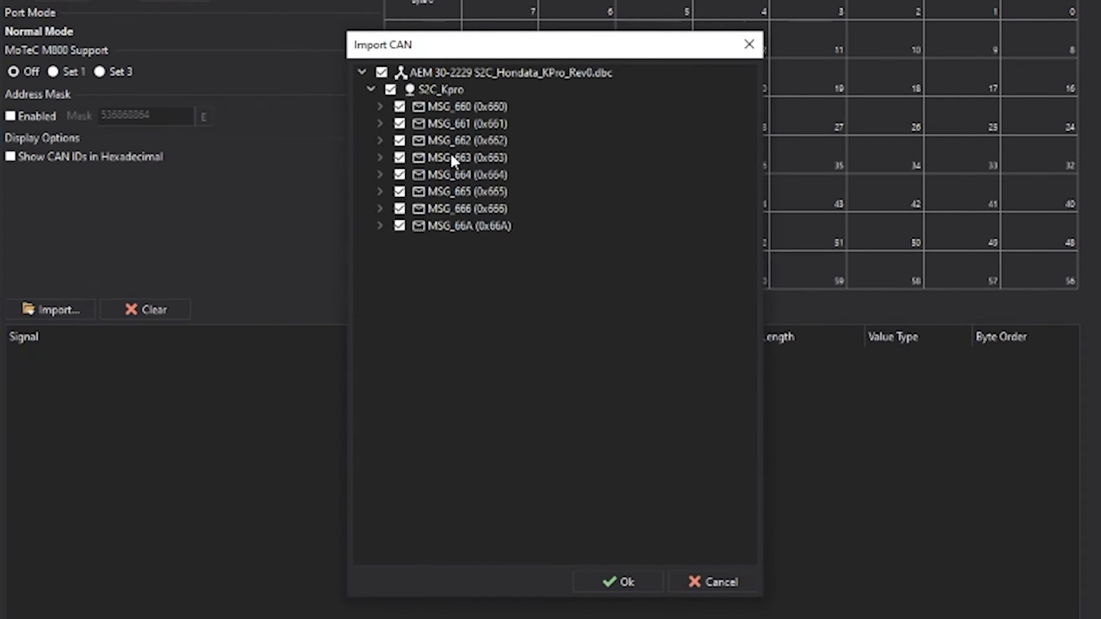
Expand MSG_660, uncheck all signals, and import only VehicleSpeed.
click(381, 106)
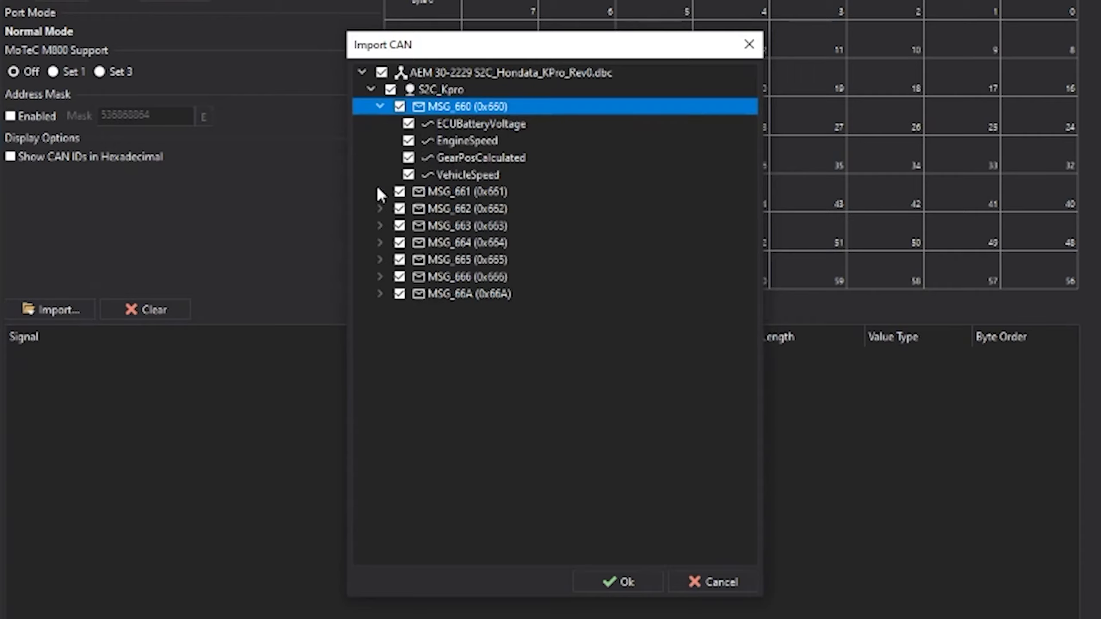
key(Home)
key(space)
click(409, 175)
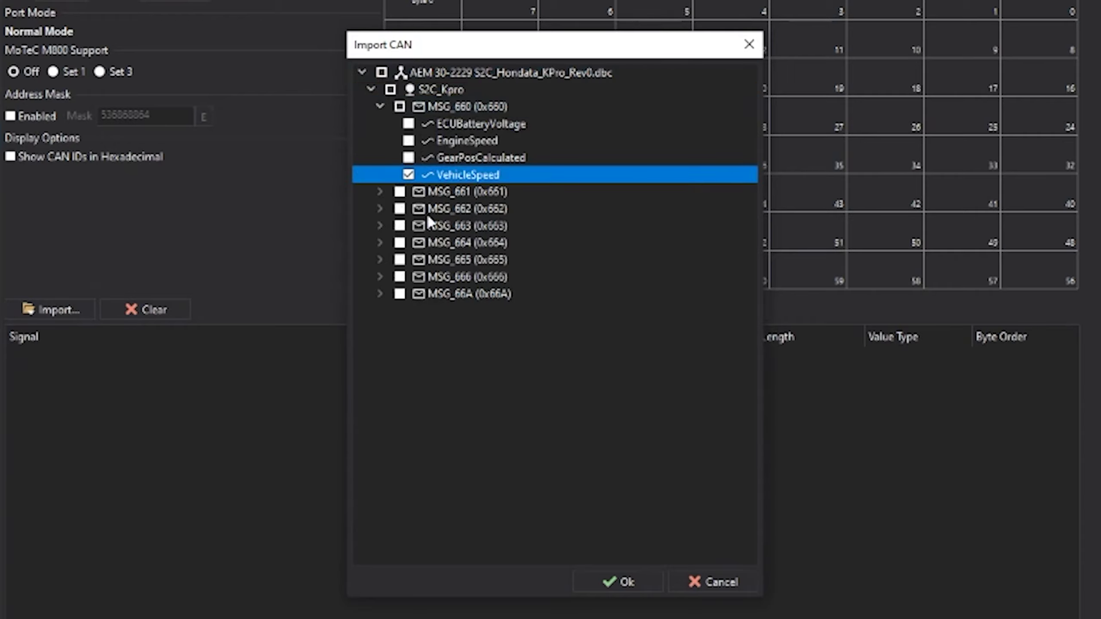
click(640, 578)
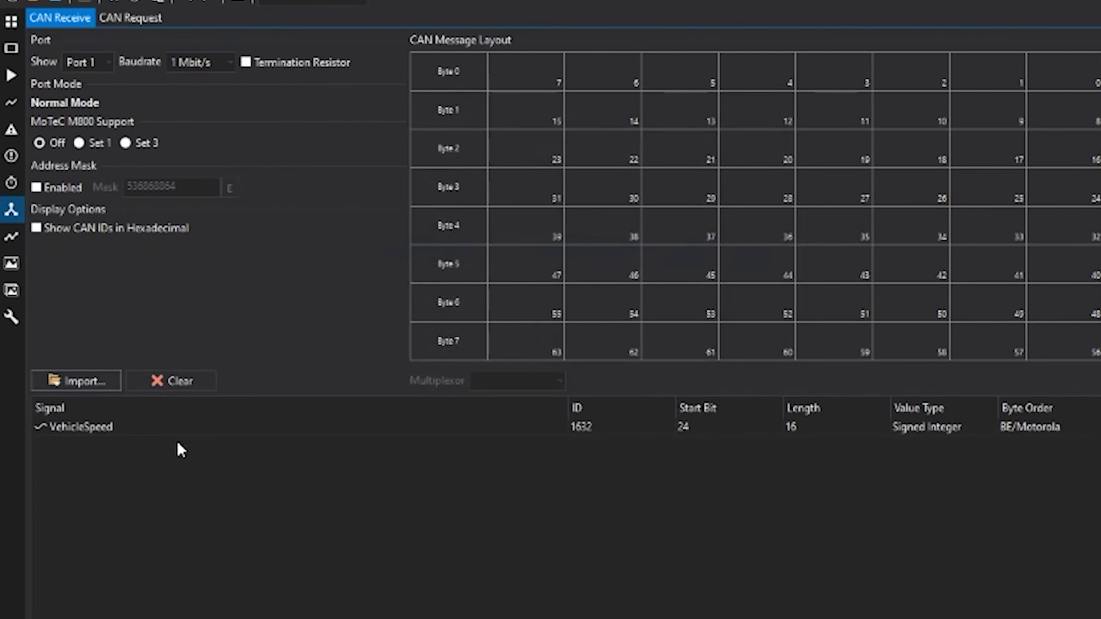
scroll(551, 427, right, 2)
scroll(550, 426, right, 2)
scroll(550, 427, right, 2)
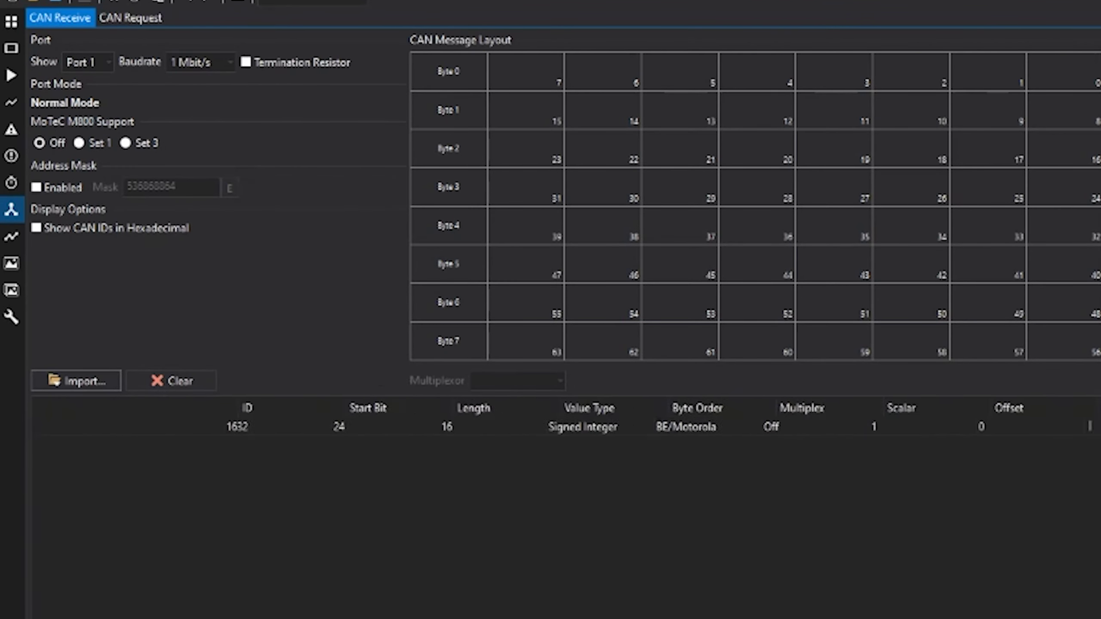
scroll(551, 426, right, 2)
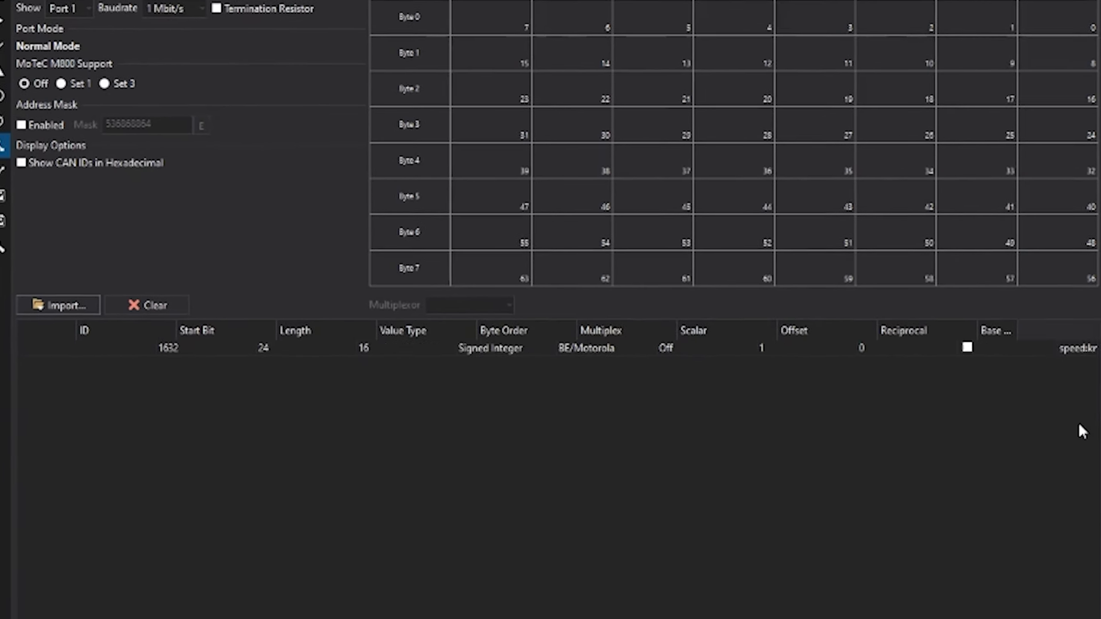
Narrow the Reciprocal column of the CAN signal table, then return to Setup.
drag(976, 277, 964, 277)
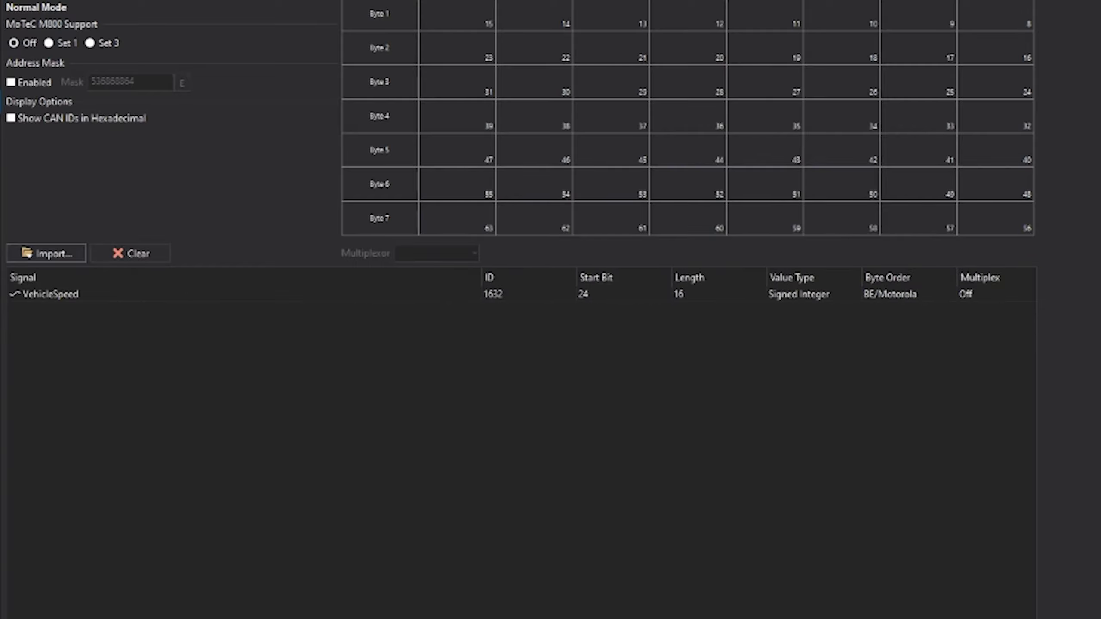
click(43, 344)
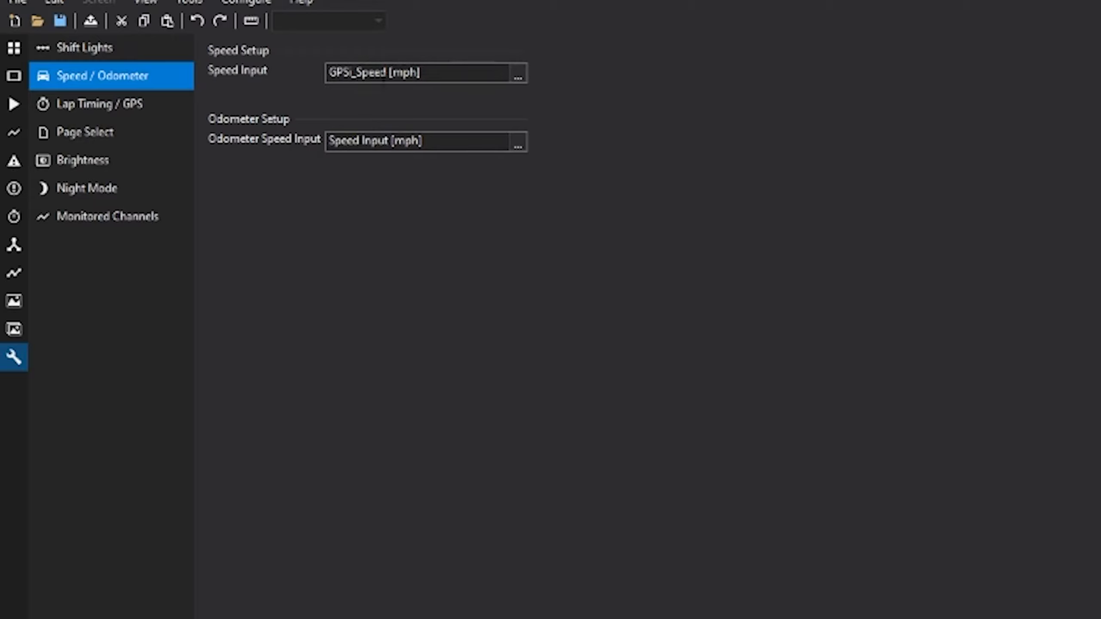
Set Speed Input to VehicleSpeed after trying GPS_Speed, removing the ' [mph]' suffix.
click(517, 74)
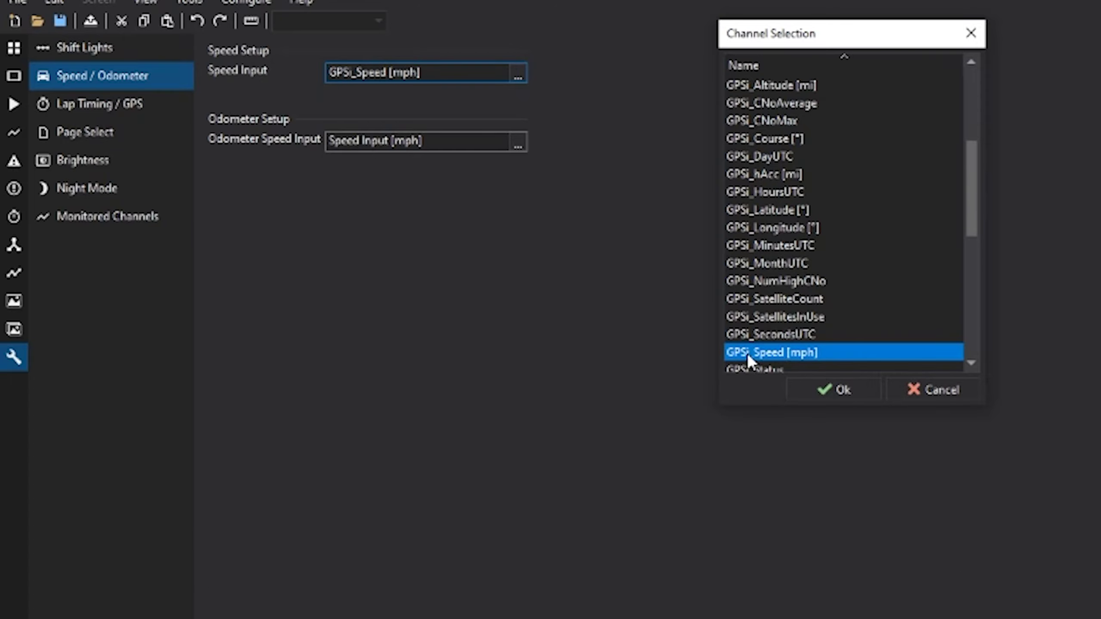
scroll(752, 334, up, 1)
click(760, 122)
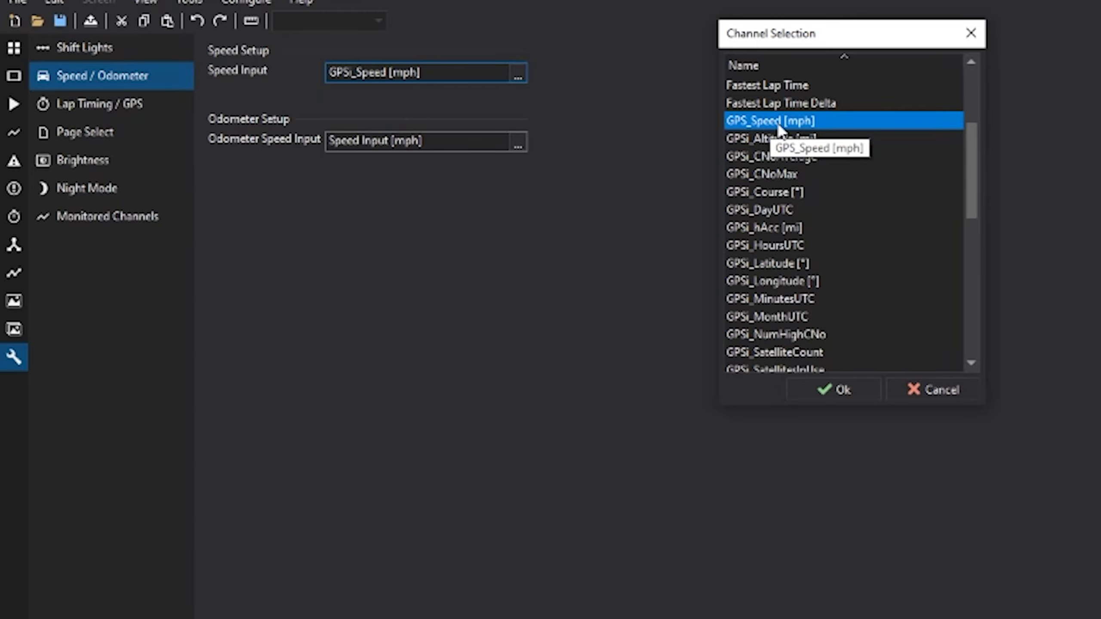
click(517, 74)
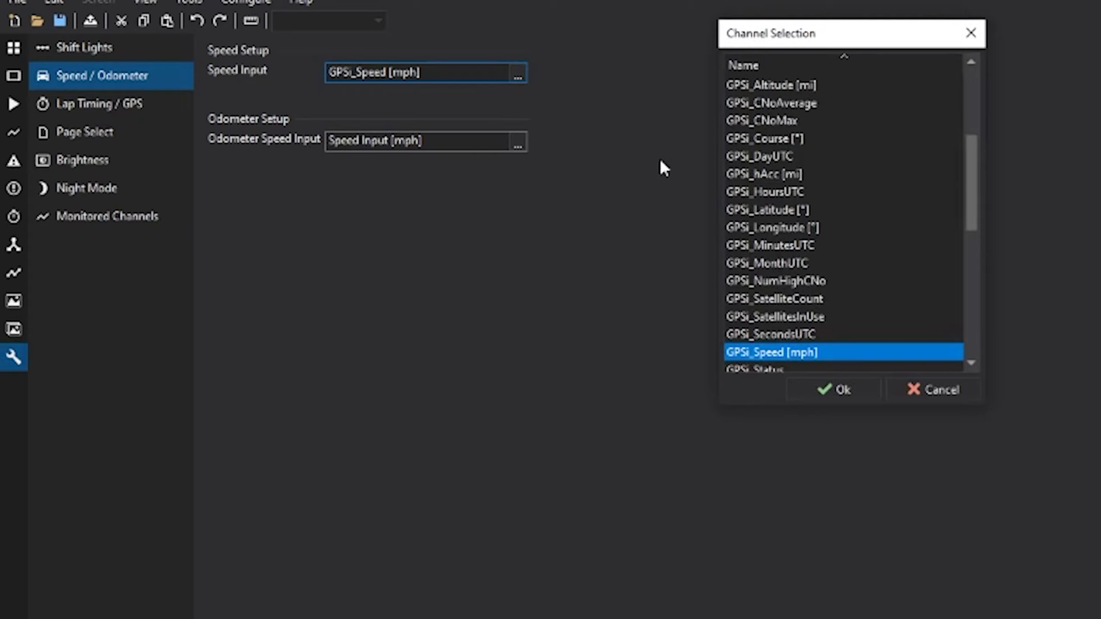
drag(975, 184, 975, 314)
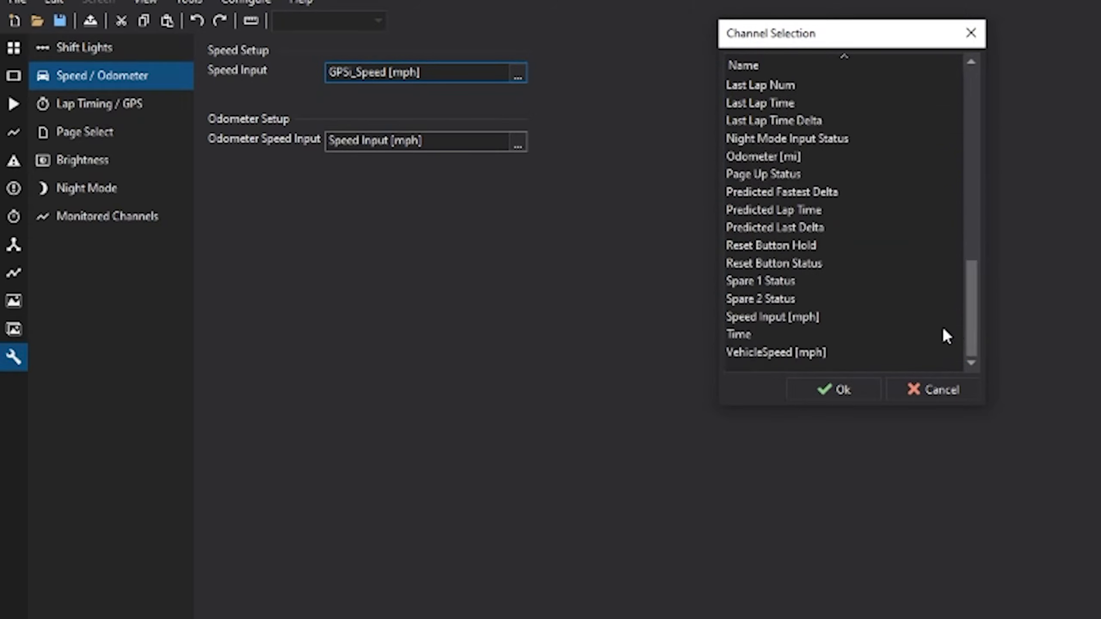
click(812, 351)
click(829, 390)
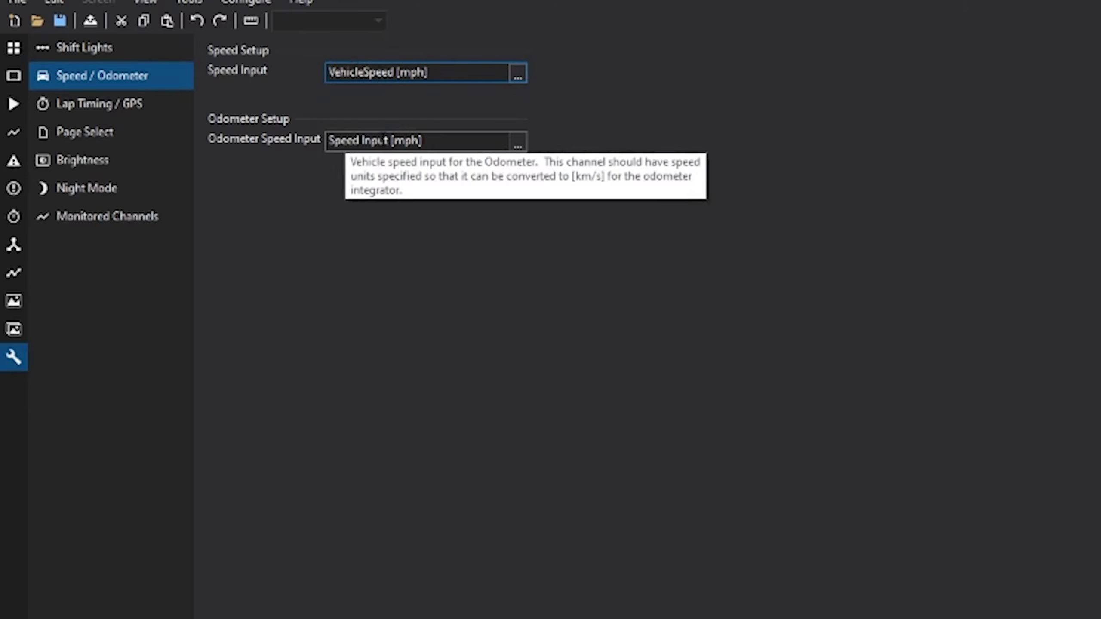
mouse_move(422, 73)
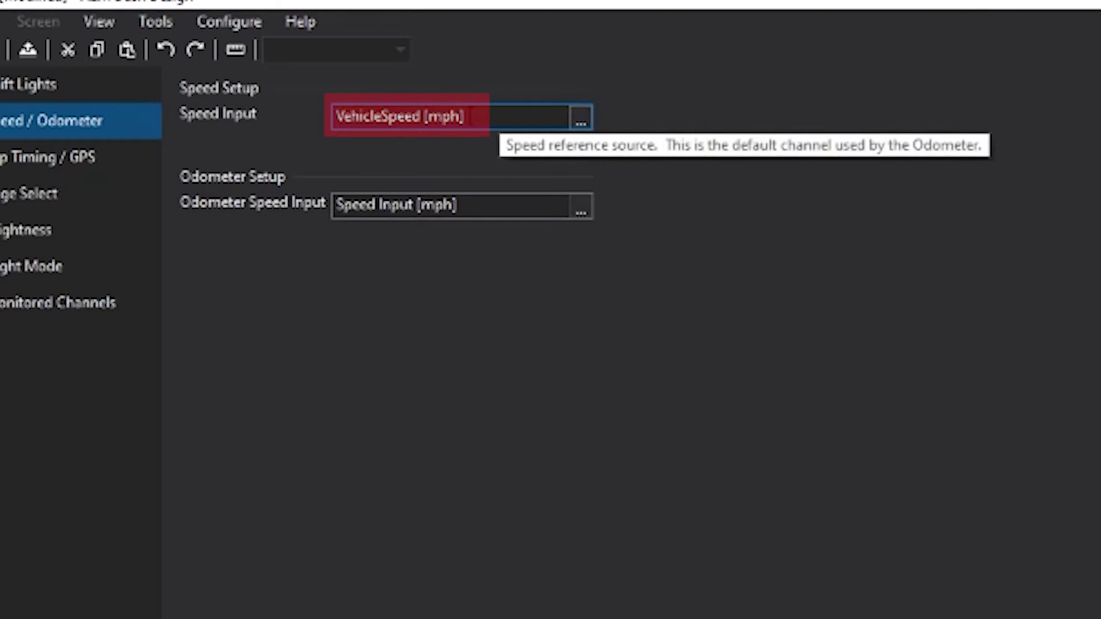
key(BackSpace)
key(BackSpace)
key(BackSpace)
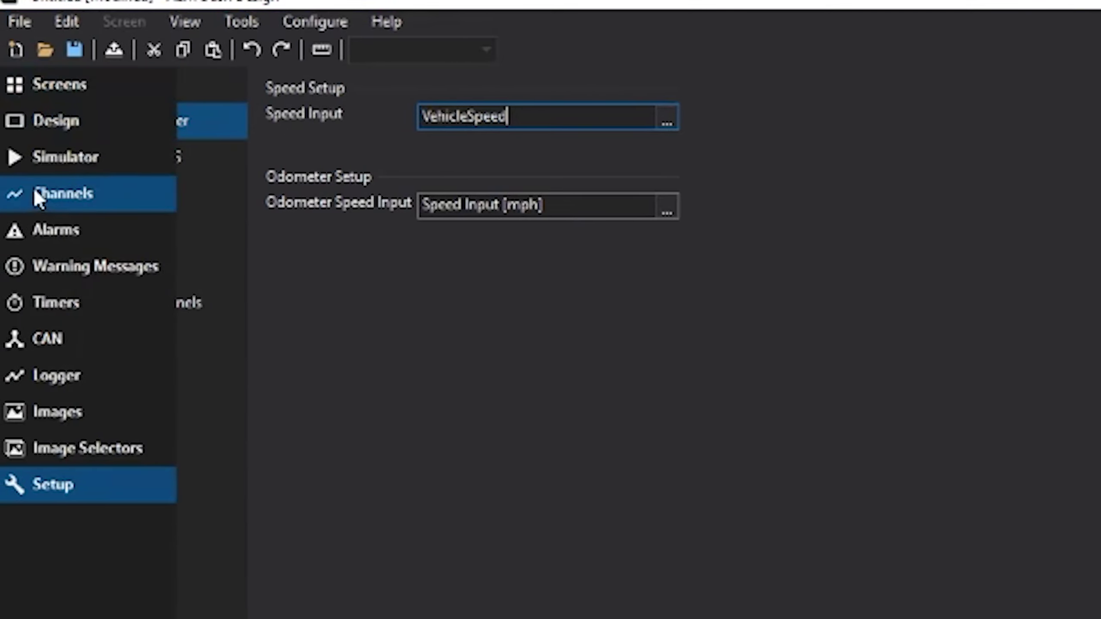
Review the Odometer channel's Display Units on the Channels page, then add a channel.
click(32, 196)
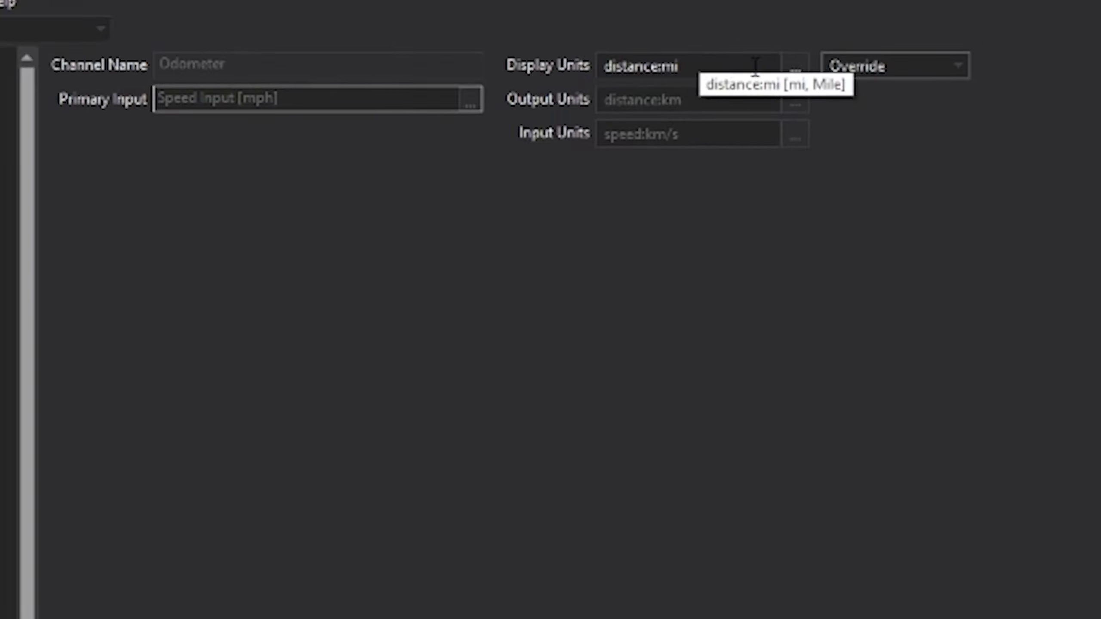
click(695, 65)
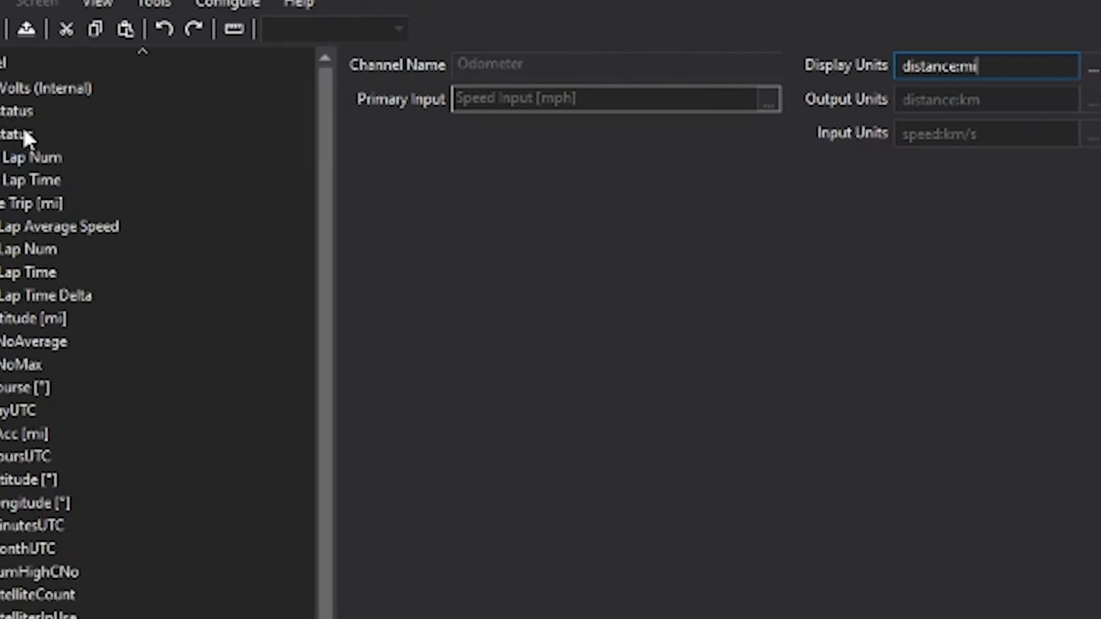
click(40, 76)
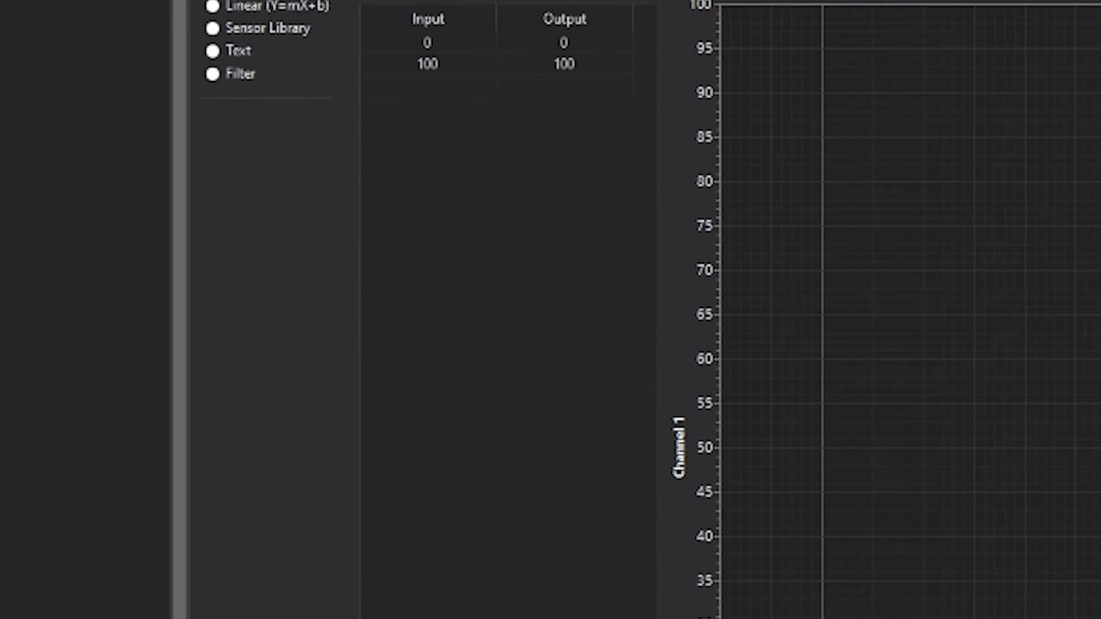
Name the new channel 'ODO adjusted' with Odometer [mi] as its primary input.
key(ctrl+a)
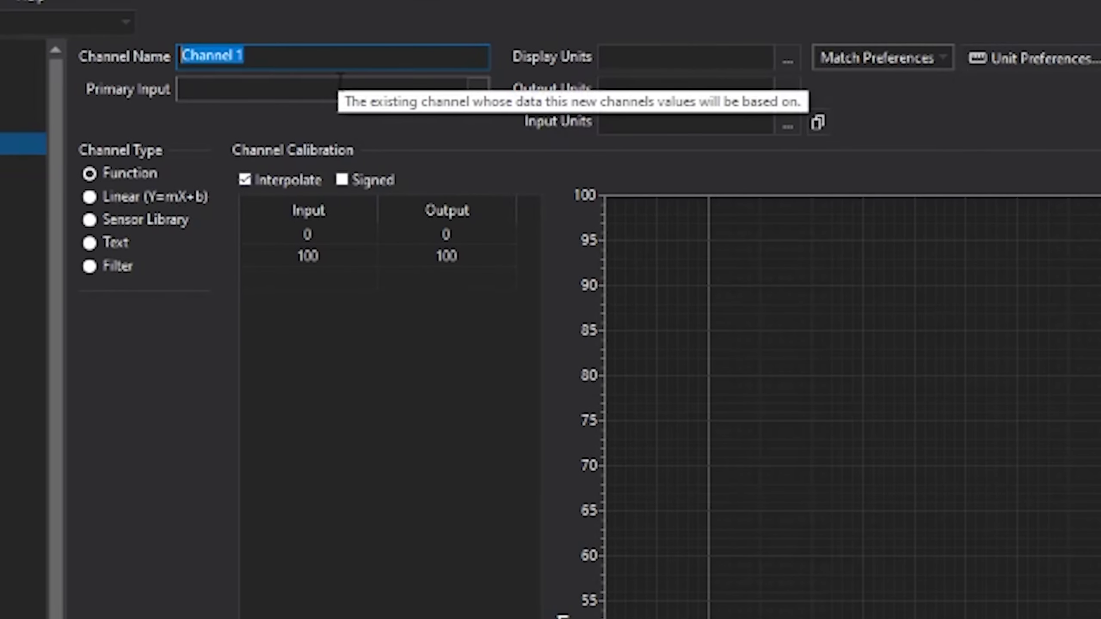
text(ODO )
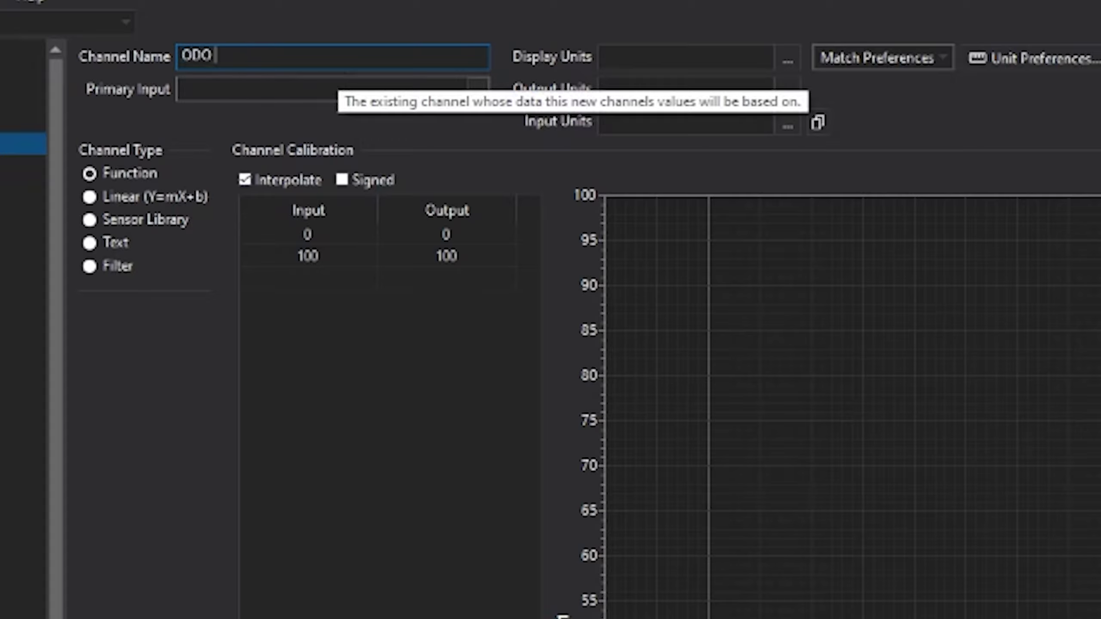
text(adjusted)
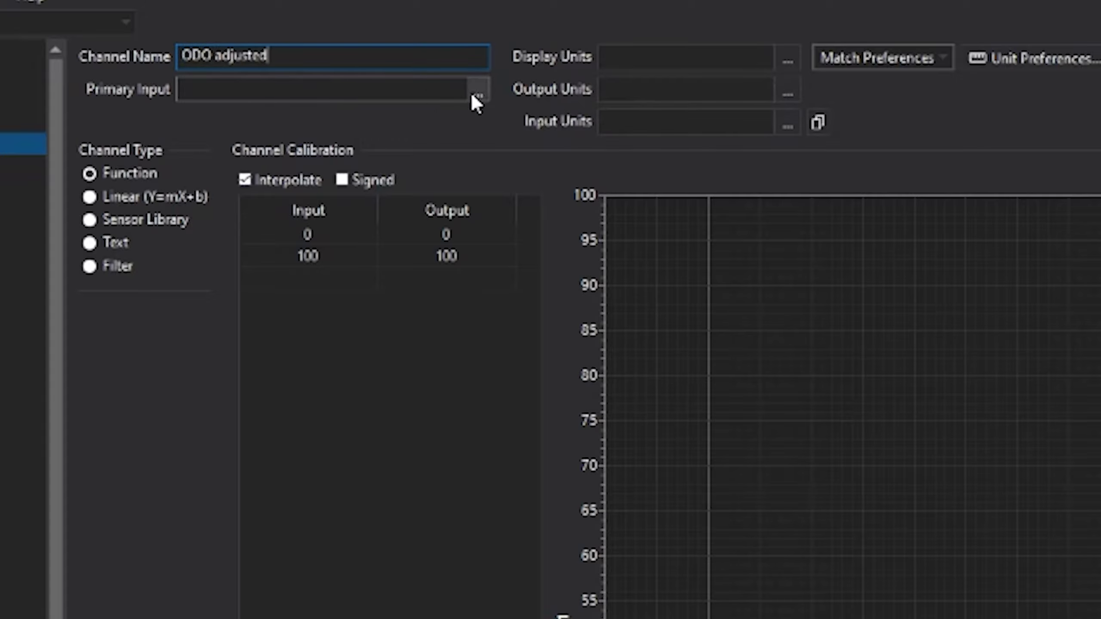
click(478, 92)
scroll(631, 319, down, 6)
scroll(631, 319, down, 5)
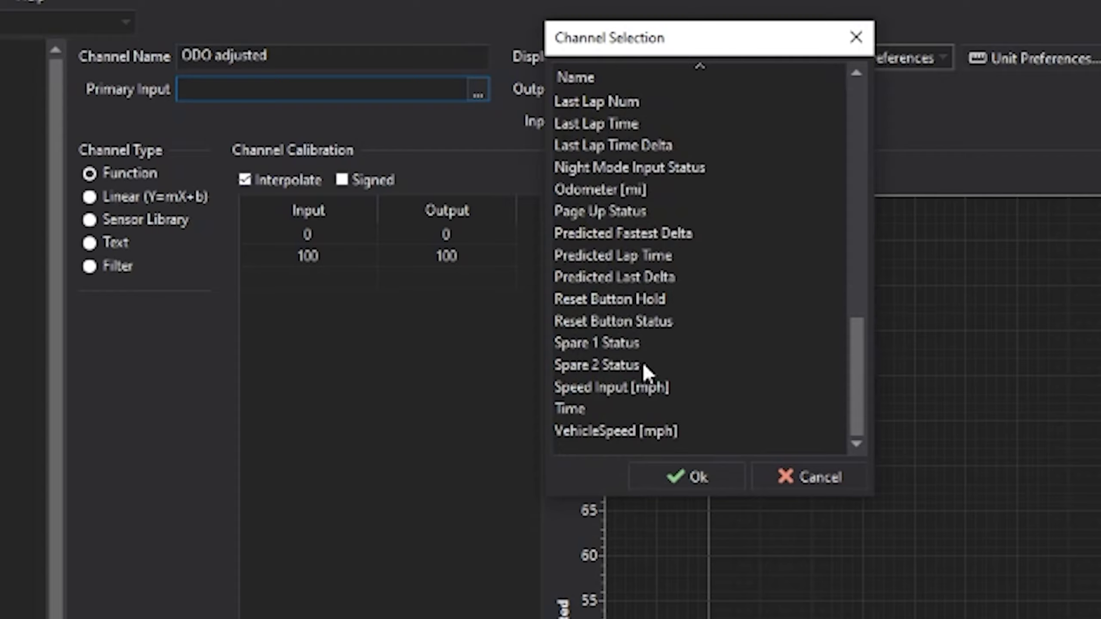
click(620, 189)
click(677, 478)
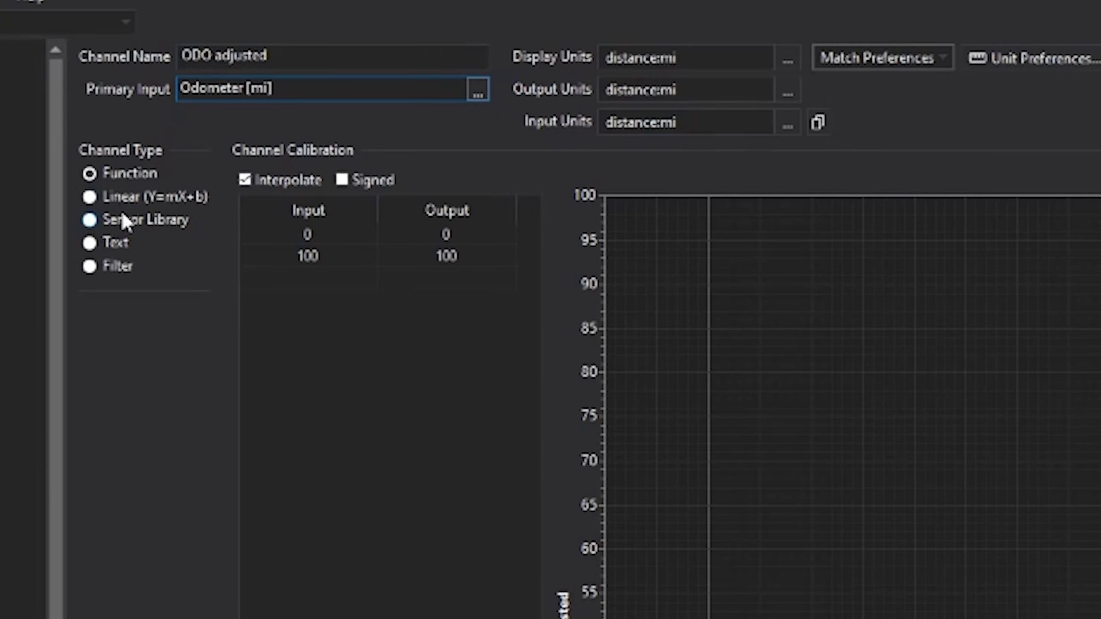
Make it a linear channel with offset -1500, then view the Odometer channel.
mouse_move(146, 197)
click(113, 202)
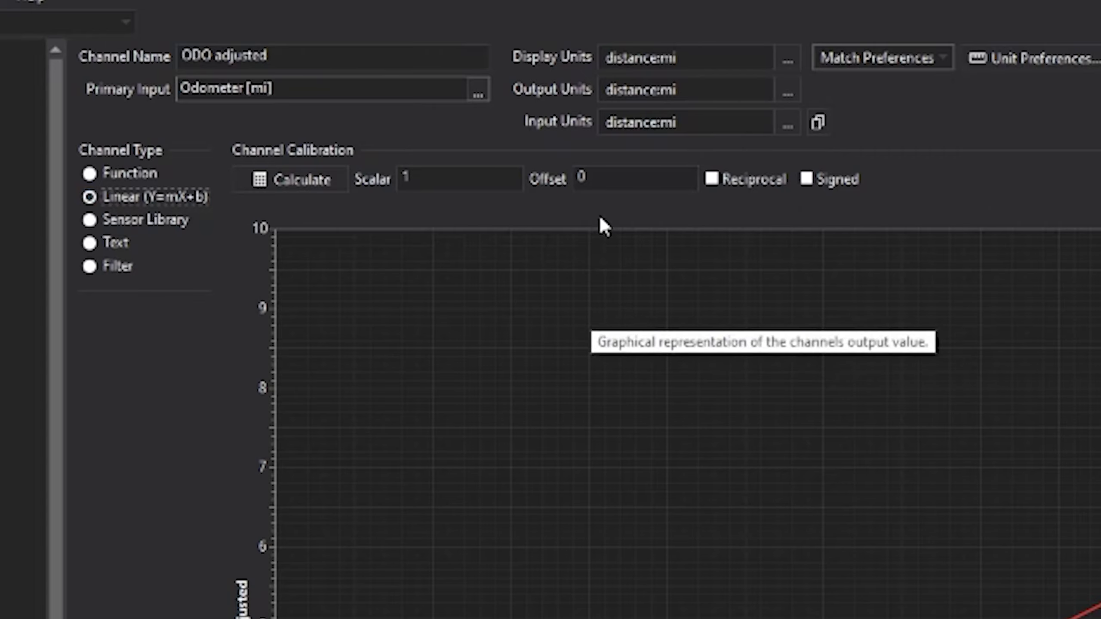
double_click(630, 175)
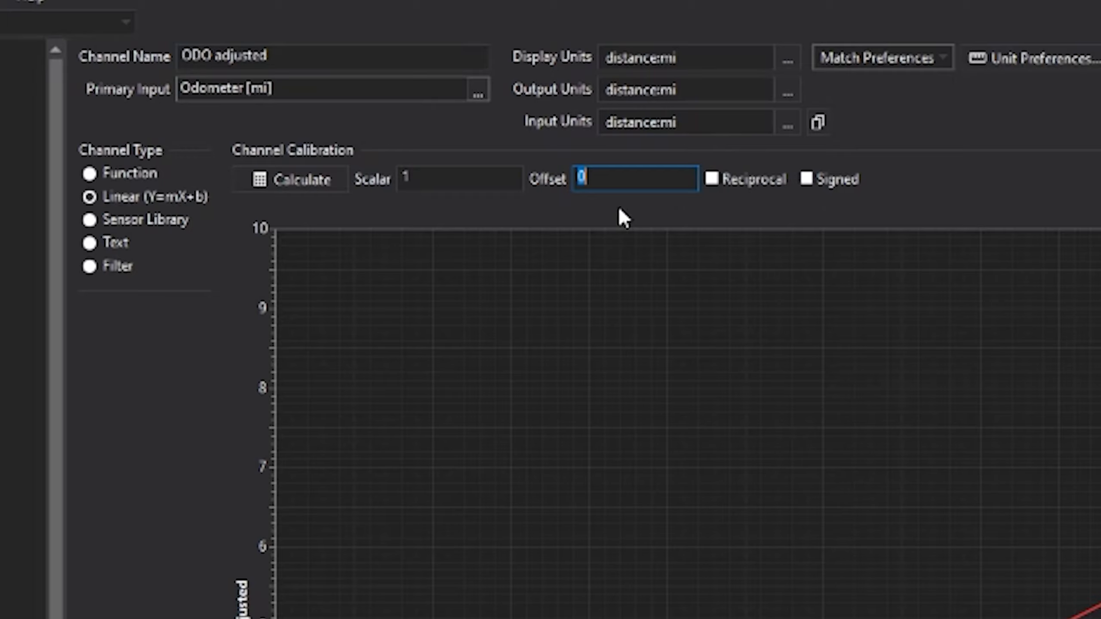
text(-)
text(150)
text(0)
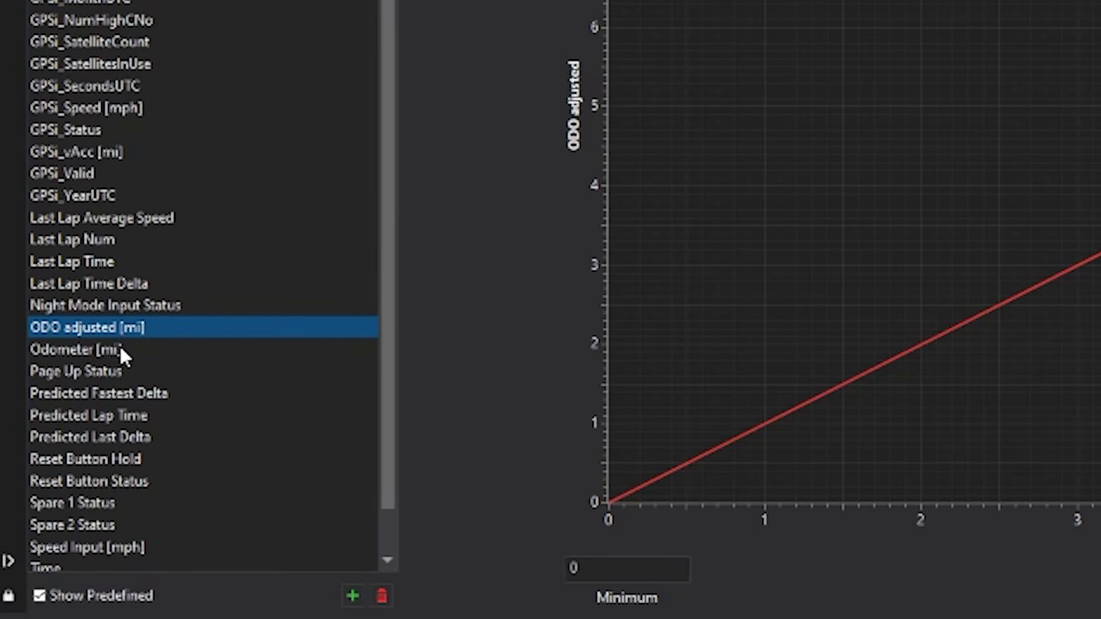
click(121, 347)
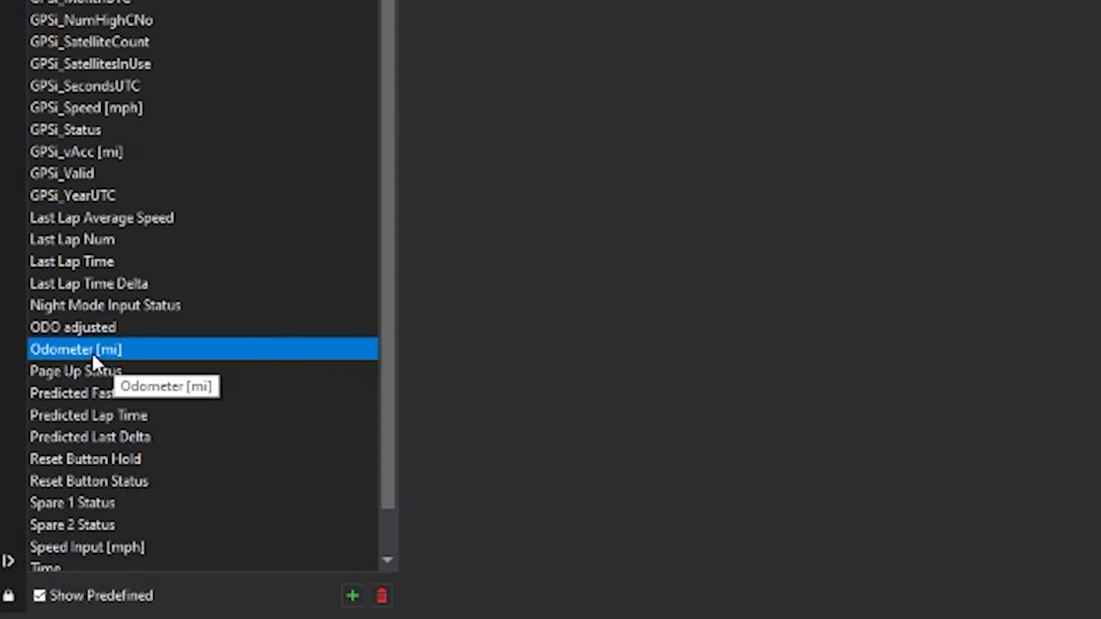
Replace the ODO adjusted offset of -1500 with 100000 and commit it.
click(95, 329)
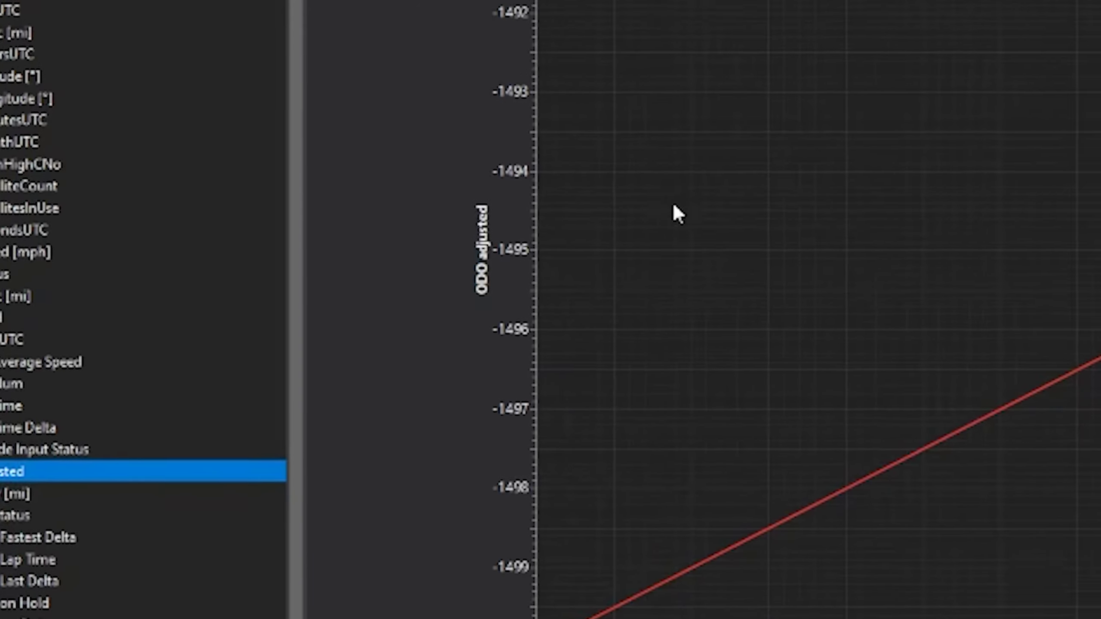
click(579, 186)
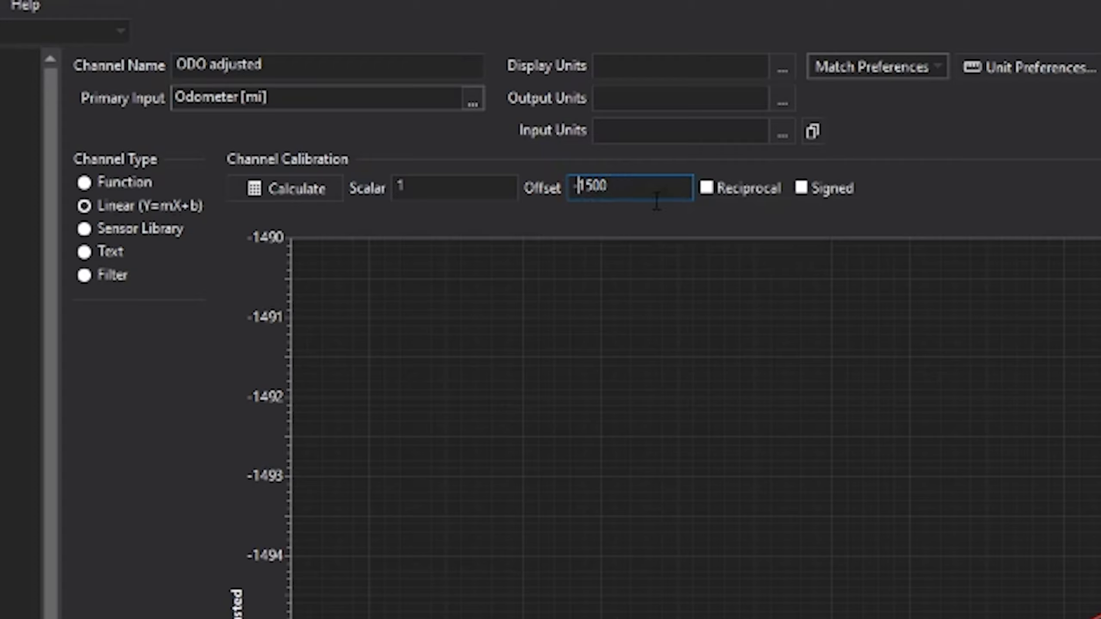
drag(656, 200, 510, 187)
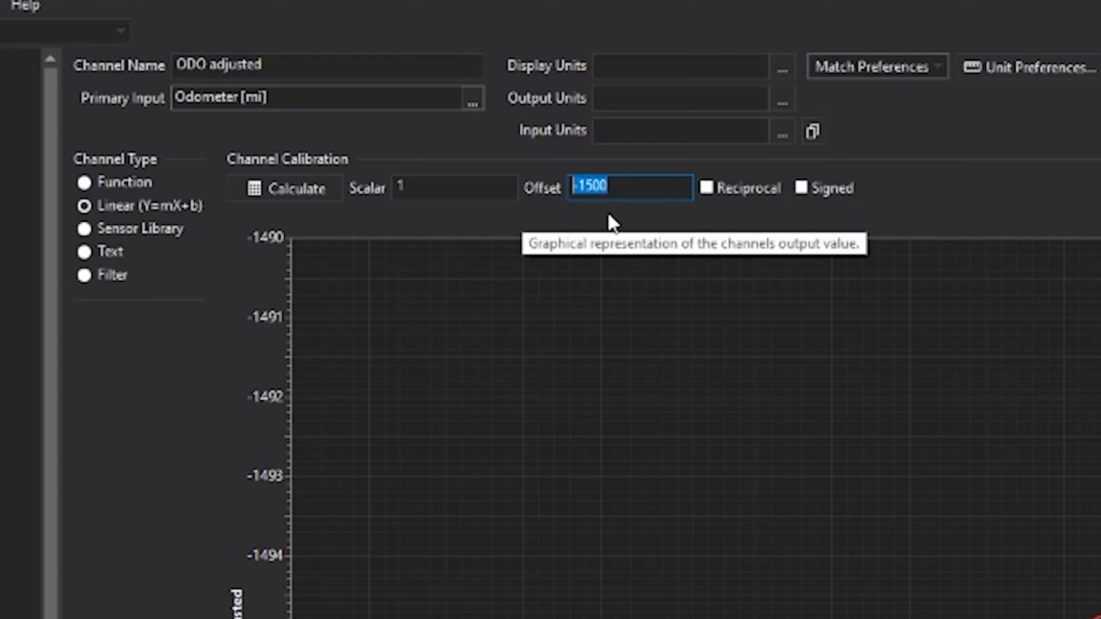
key(Home)
key(Delete)
key(Delete)
key(Delete)
key(Delete)
key(Delete)
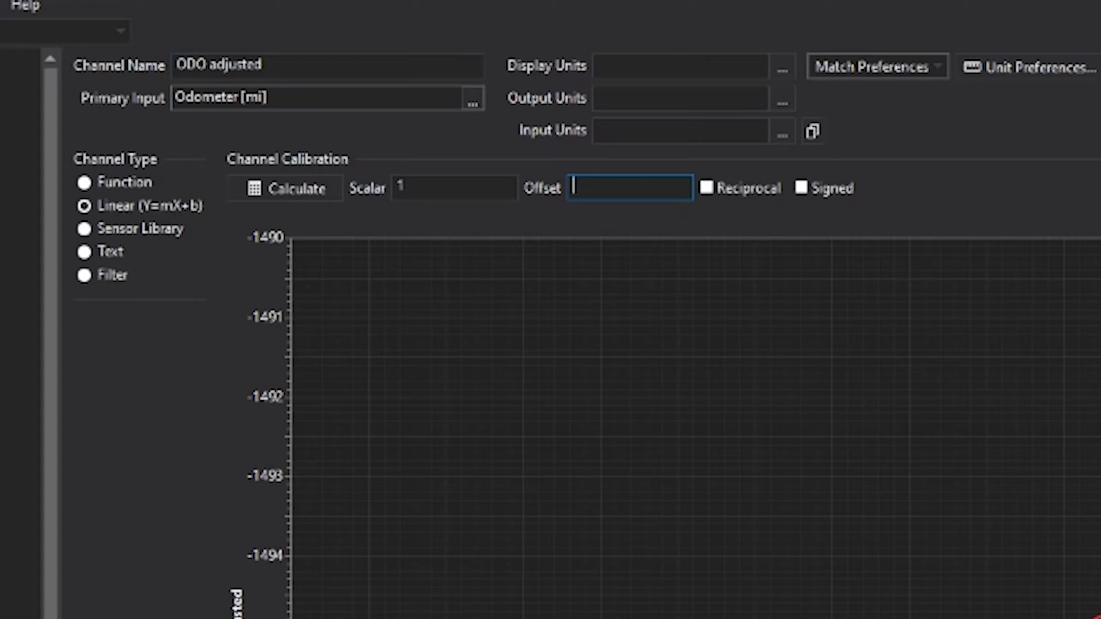
text(3)
text(0)
key(BackSpace)
key(BackSpace)
text(100)
text(000)
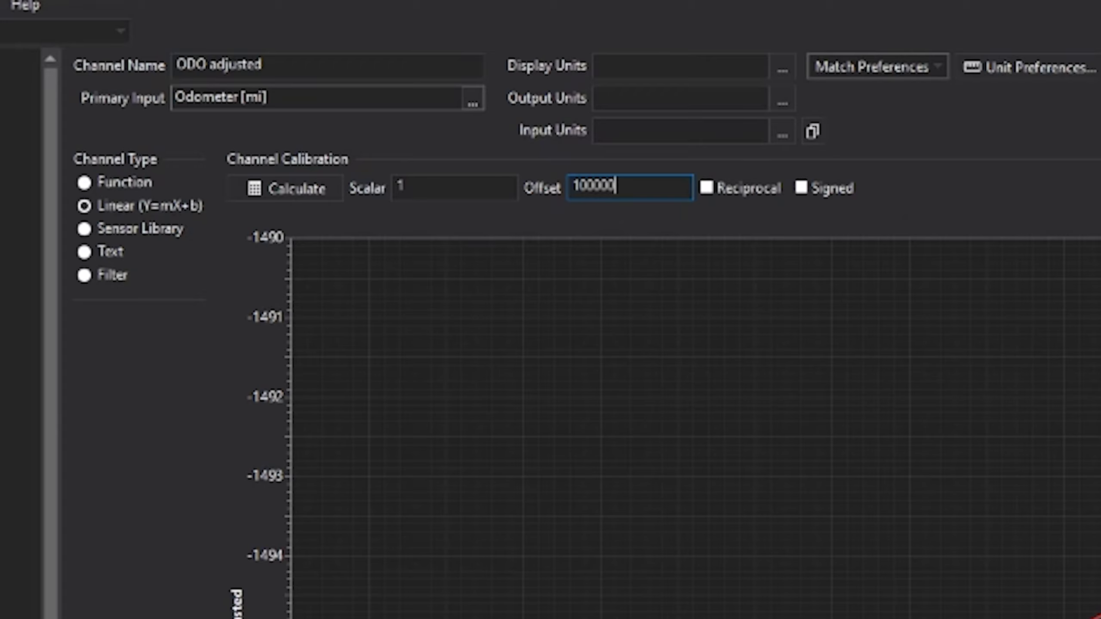
click(262, 104)
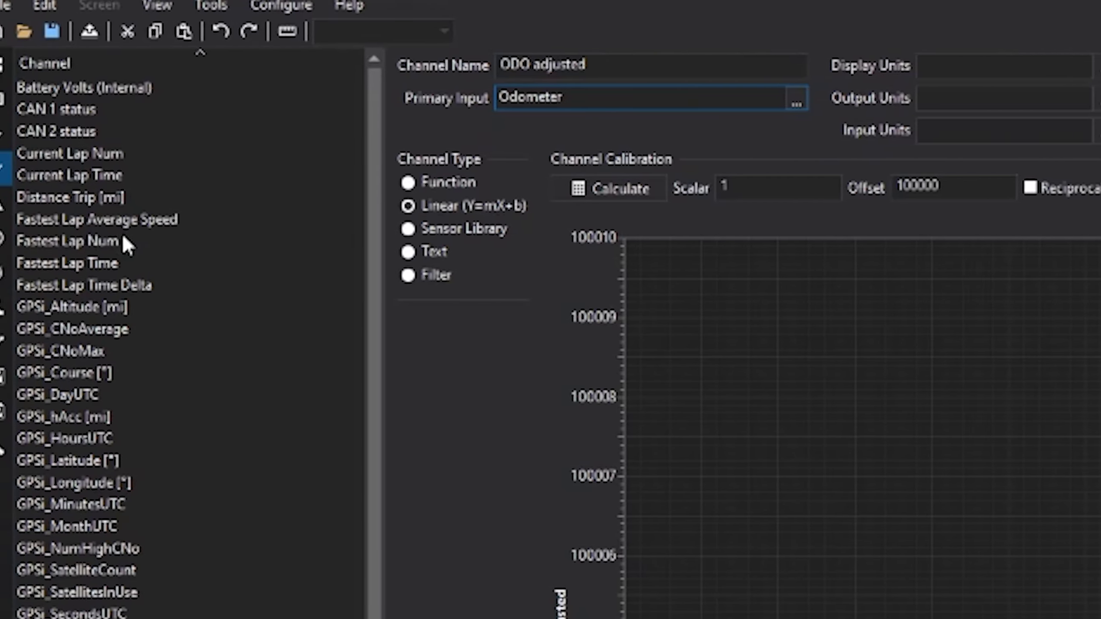
mouse_move(16, 98)
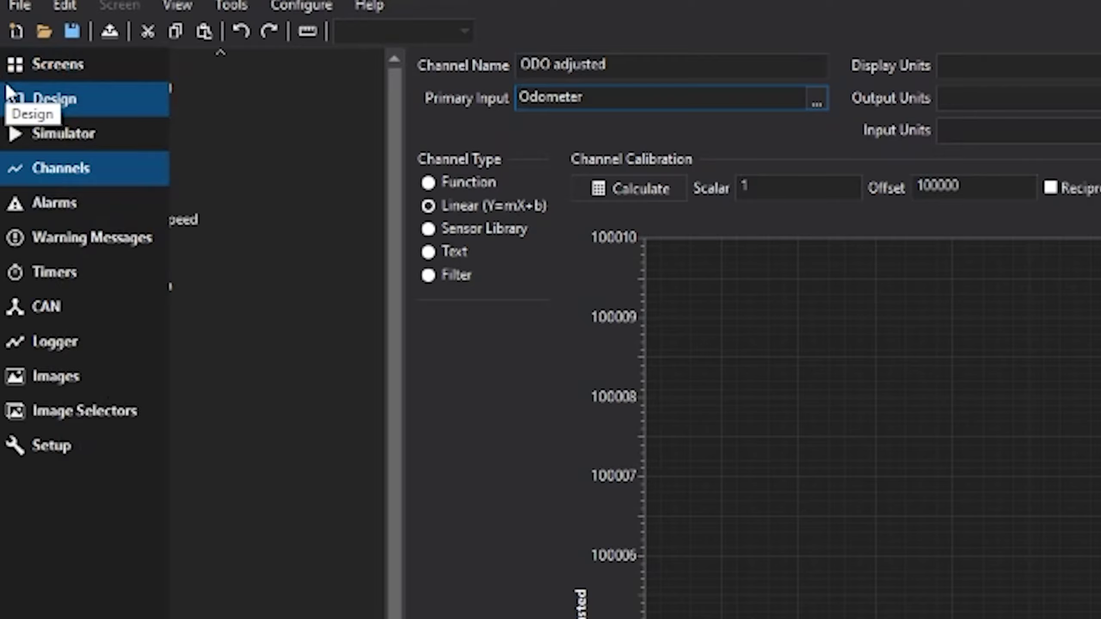
Set the lower digital readout's input channel to ODO adjusted.
click(24, 62)
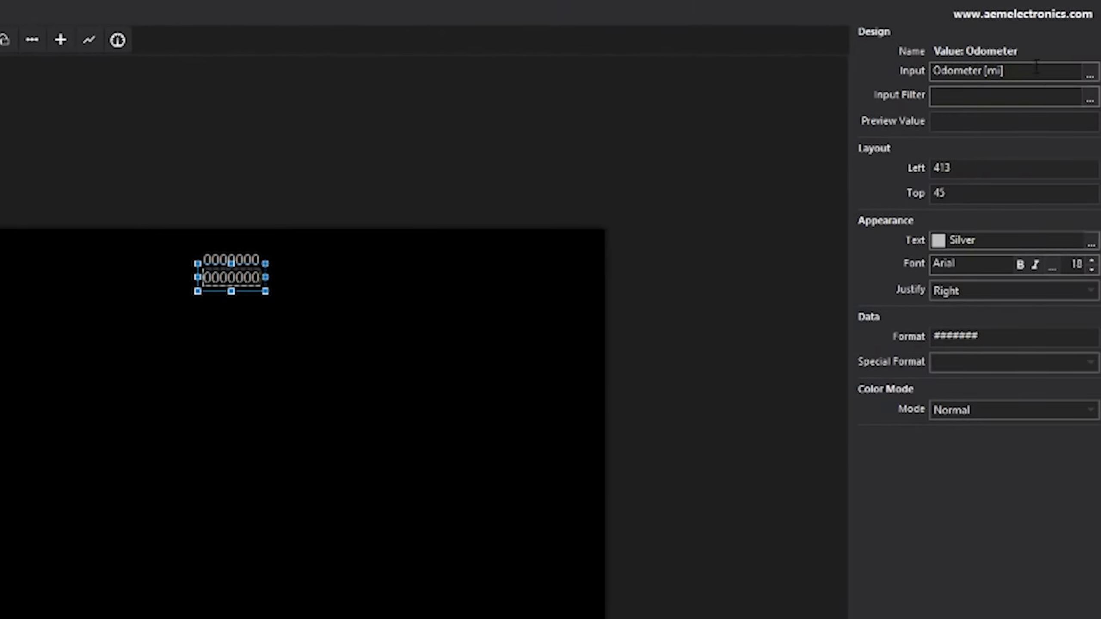
click(1090, 74)
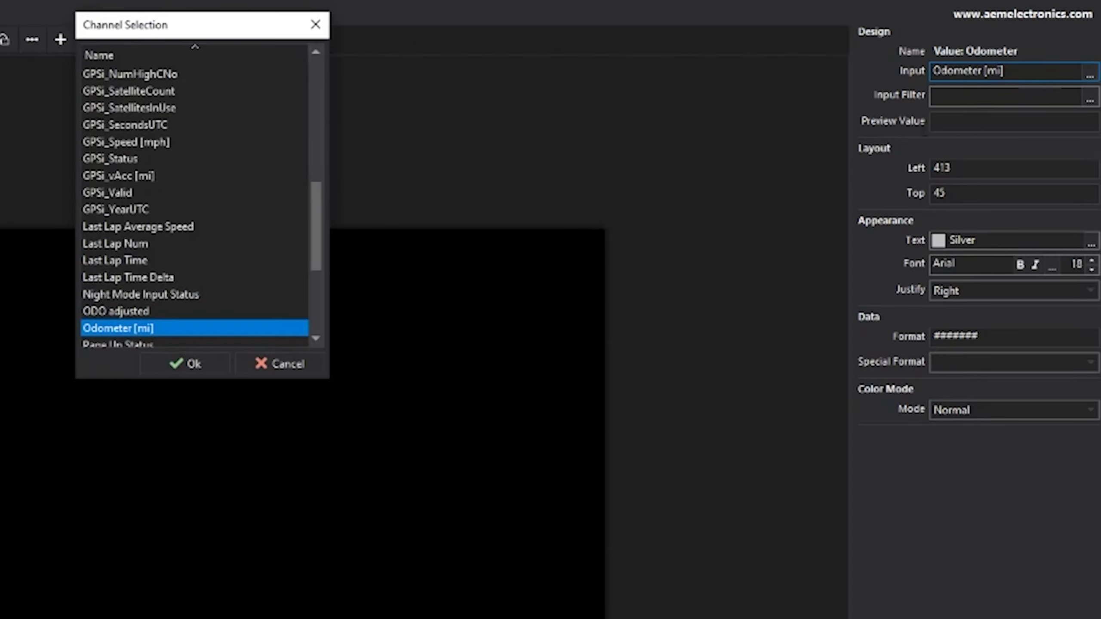
click(156, 310)
click(193, 369)
Check the top Odometer readout's input against the lower ODO adjusted readout.
click(258, 284)
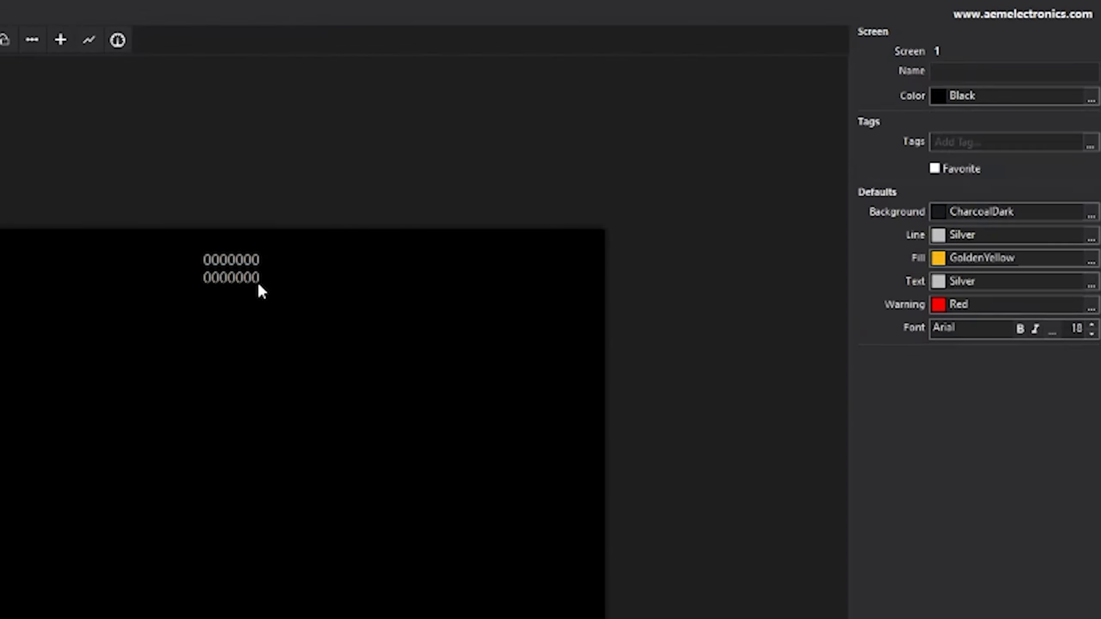
click(253, 254)
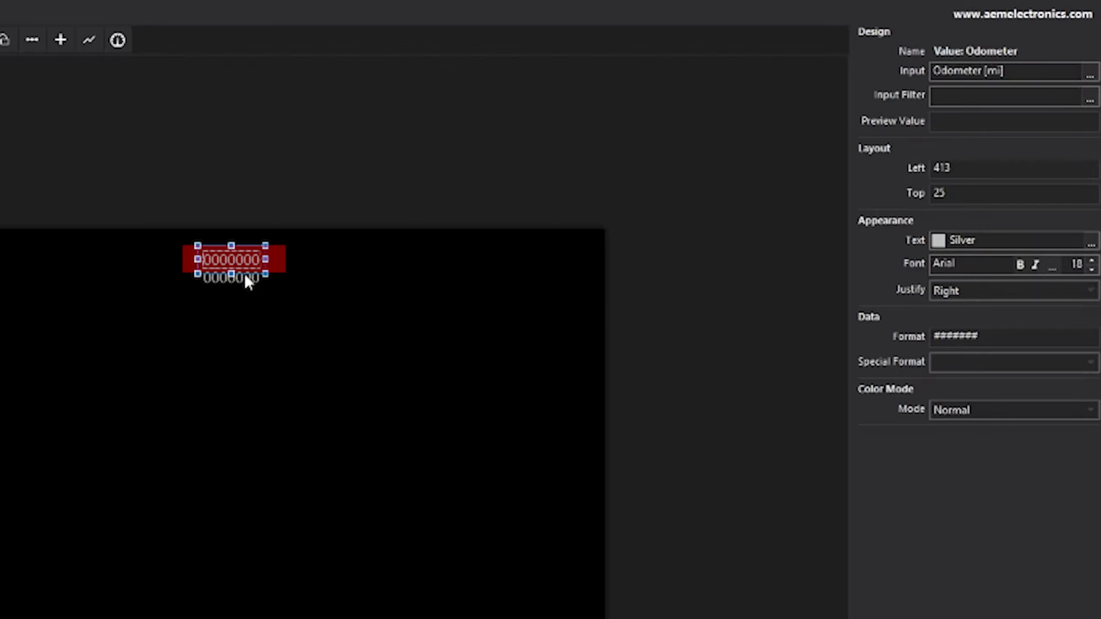
click(246, 276)
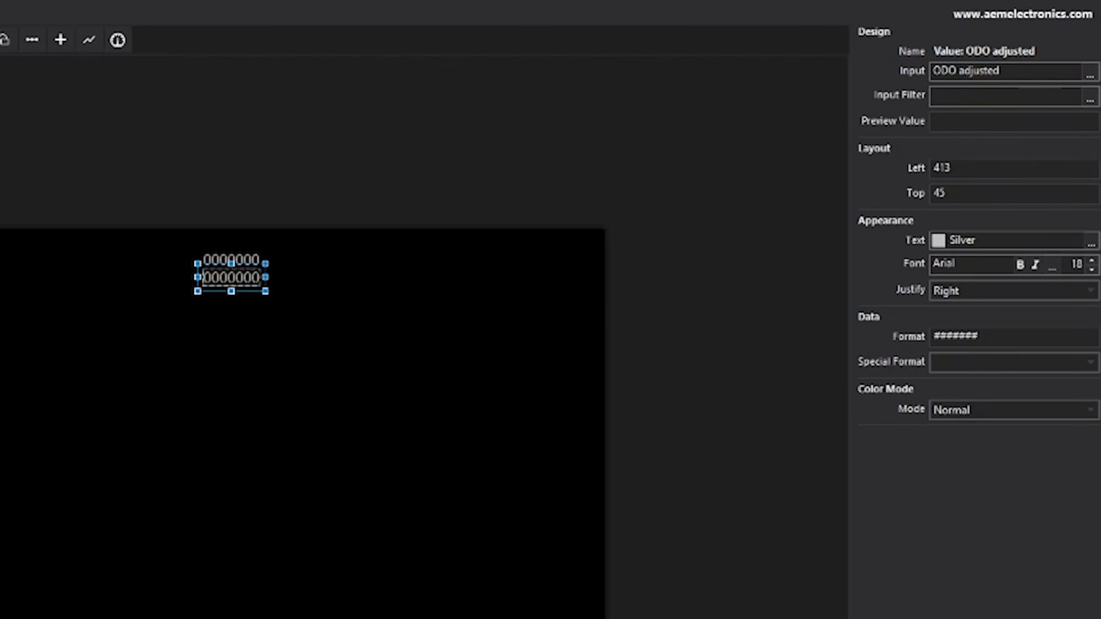
click(246, 255)
click(235, 278)
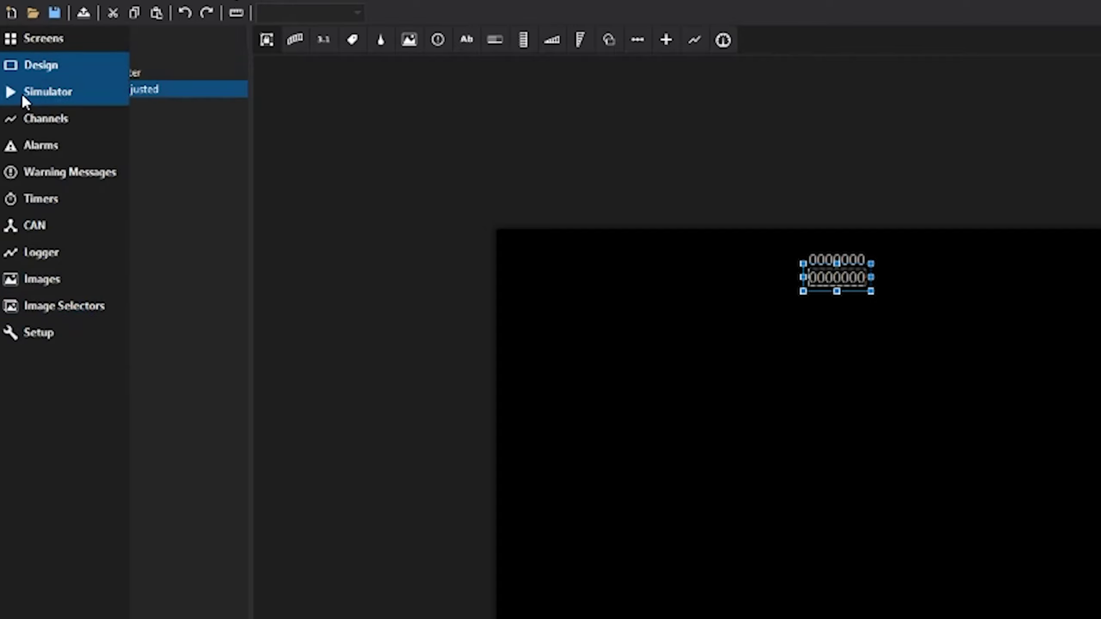
Start the dash simulation and set the VehicleSpeed [mph] value to 500.
click(21, 93)
click(230, 551)
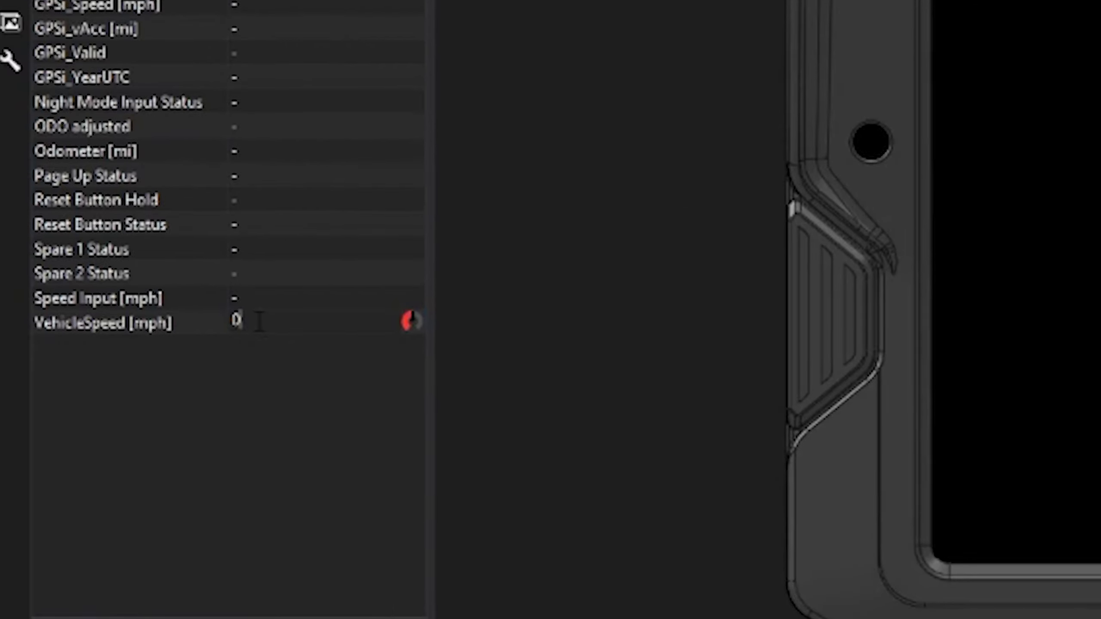
double_click(258, 320)
text(500)
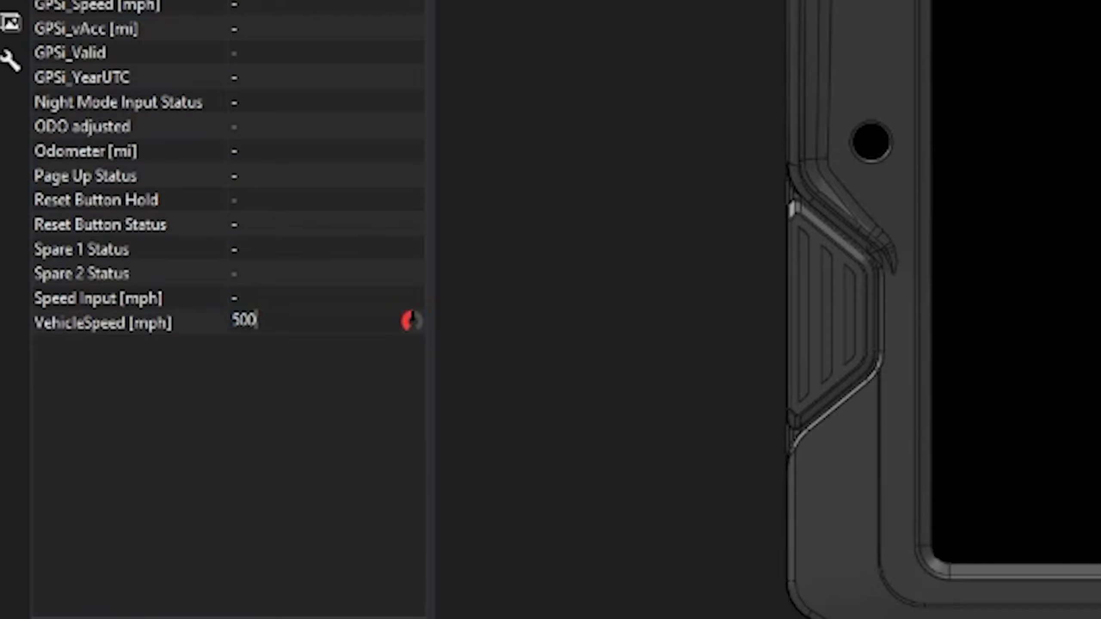